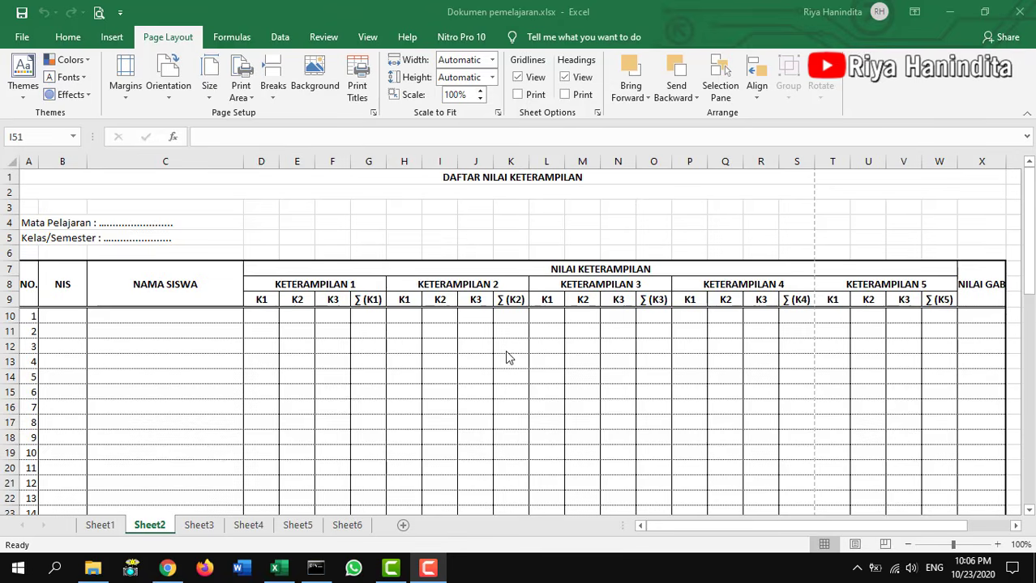
- Review the full grade table on Sheet2 and look through the available paper sizes
scroll(615, 375, down, 8)
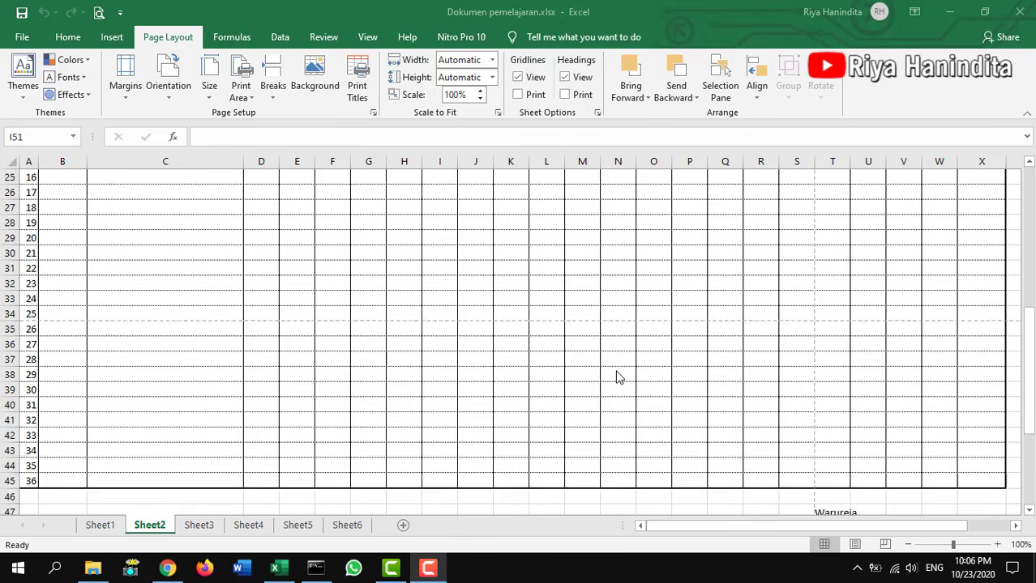
scroll(615, 376, down, 4)
scroll(617, 375, up, 12)
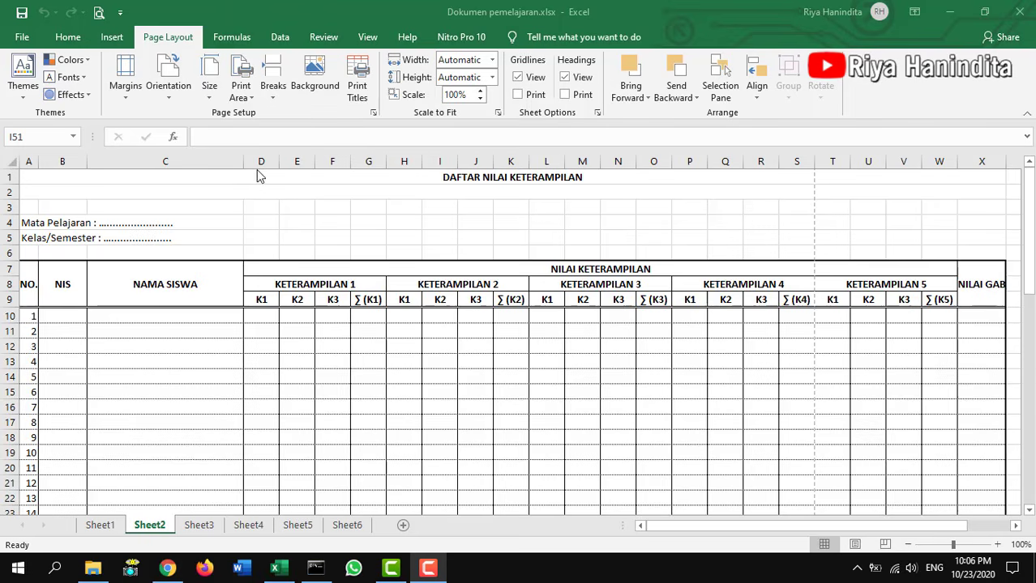
click(210, 103)
scroll(299, 299, up, 2)
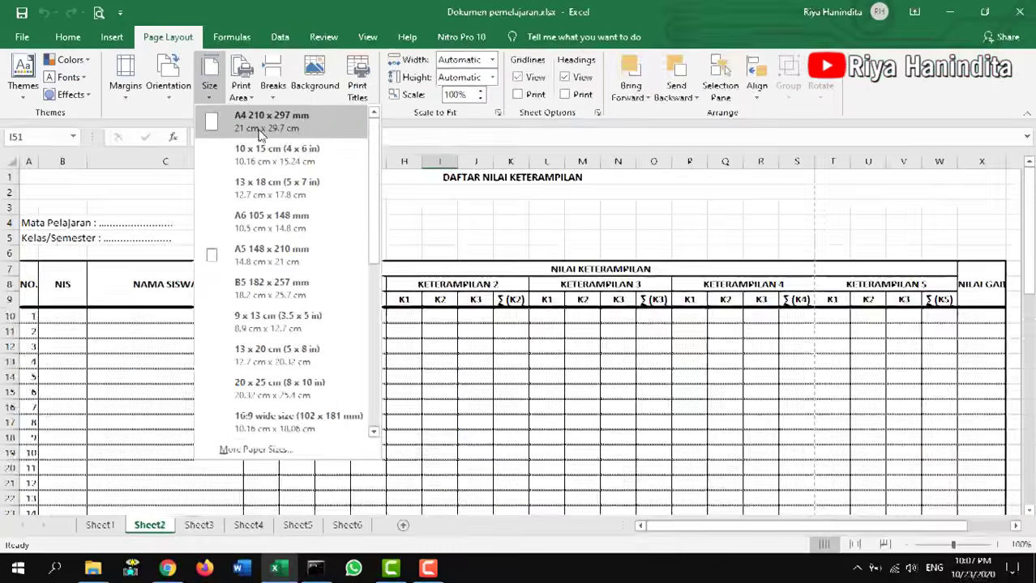
scroll(613, 580, down, 3)
scroll(348, 332, down, 2)
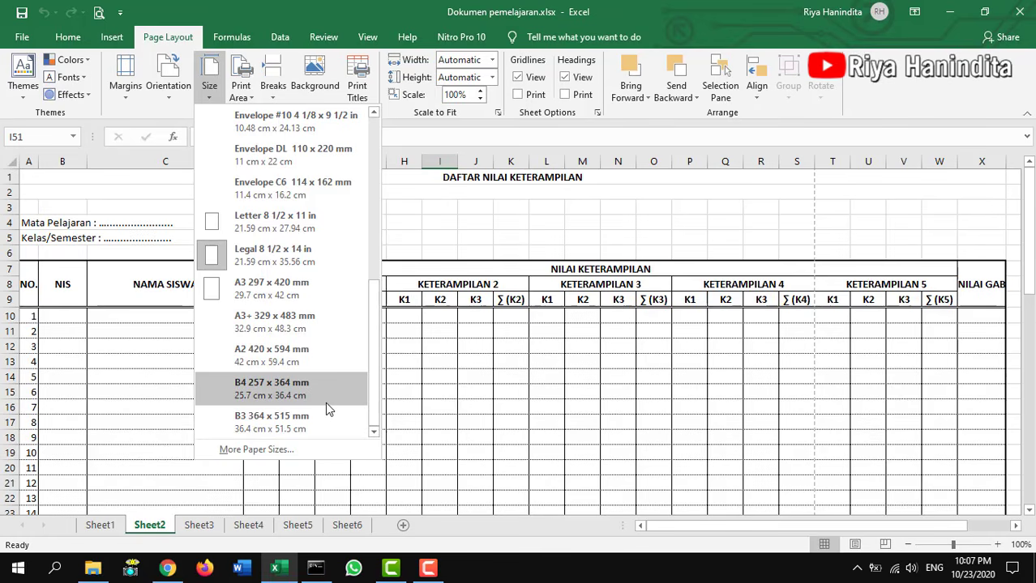
click(460, 231)
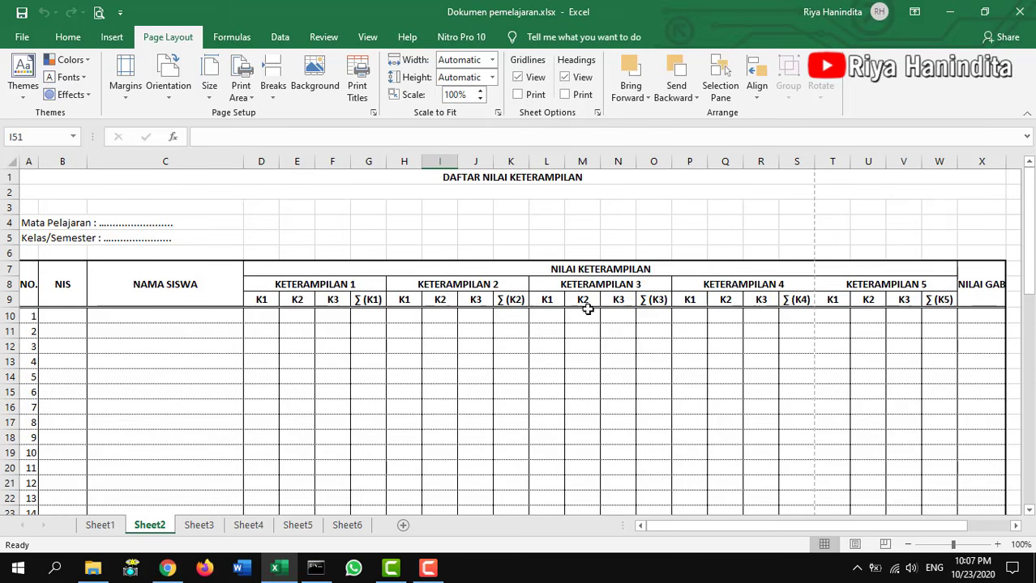
- Examine how the grade table is split across pages by paging through its print preview, and return to the sheet
scroll(803, 421, down, 13)
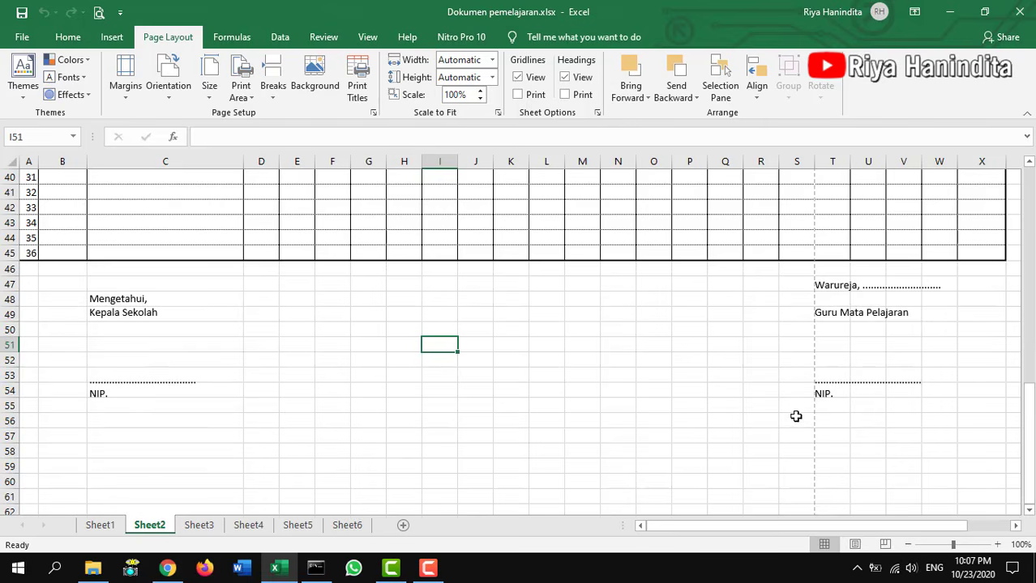
scroll(696, 399, up, 13)
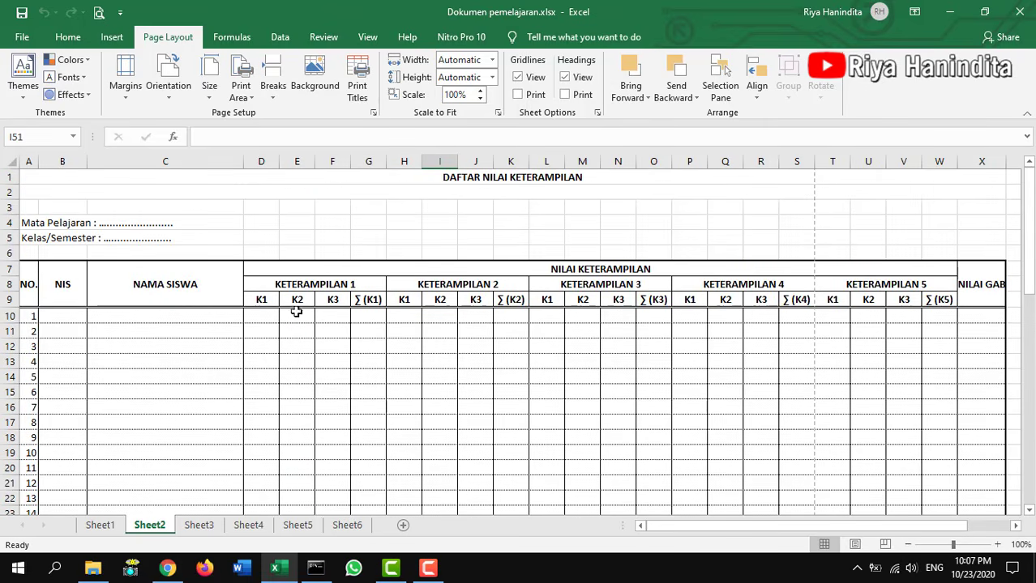
scroll(445, 353, down, 12)
scroll(444, 352, up, 8)
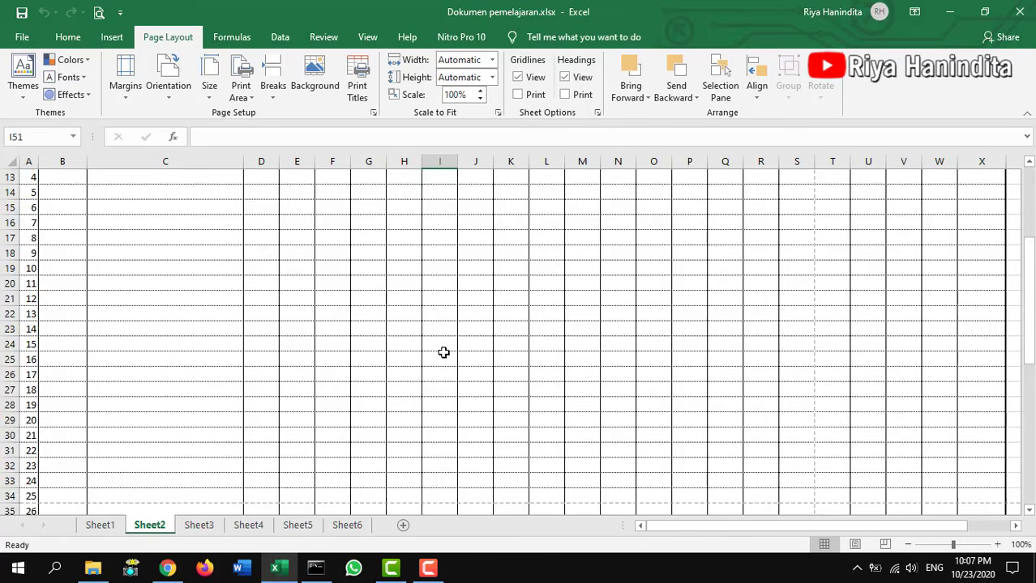
scroll(443, 353, up, 4)
click(21, 36)
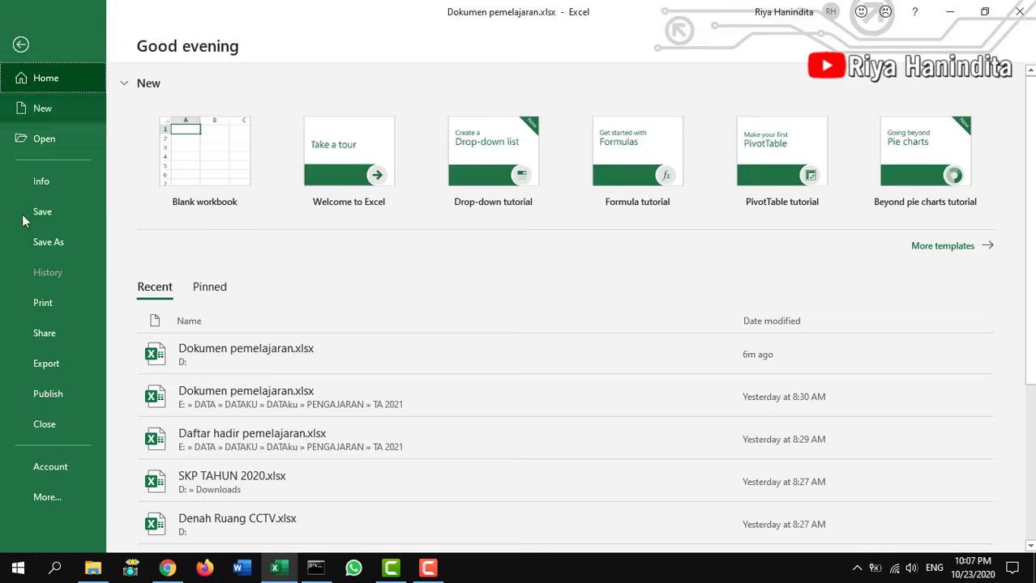
click(40, 301)
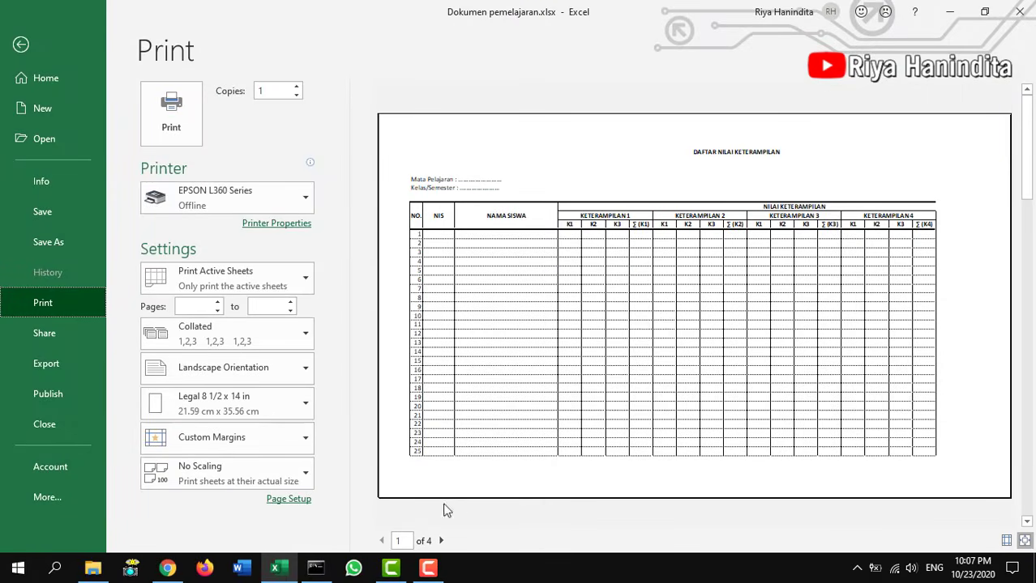
click(441, 540)
click(441, 541)
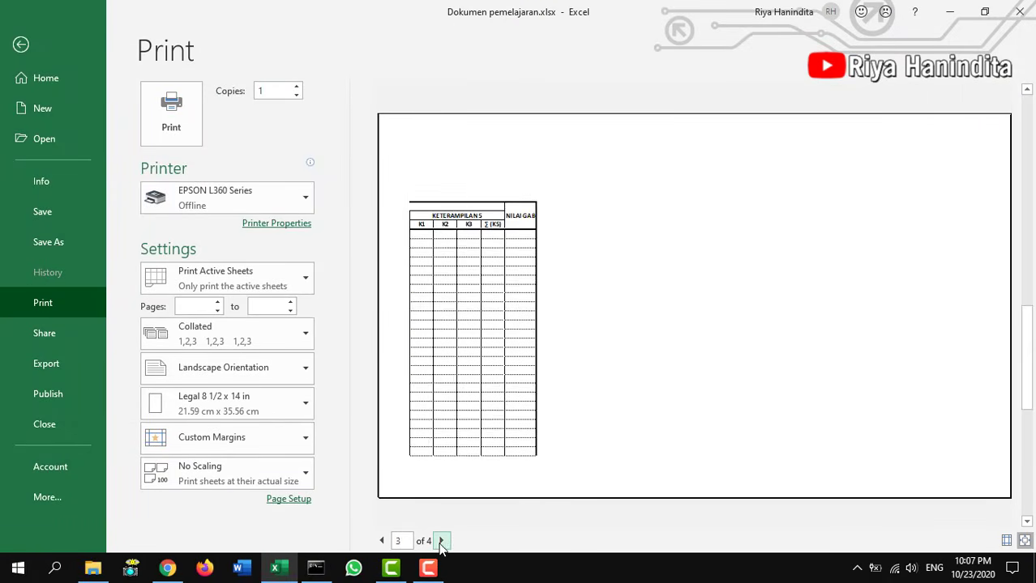
click(440, 540)
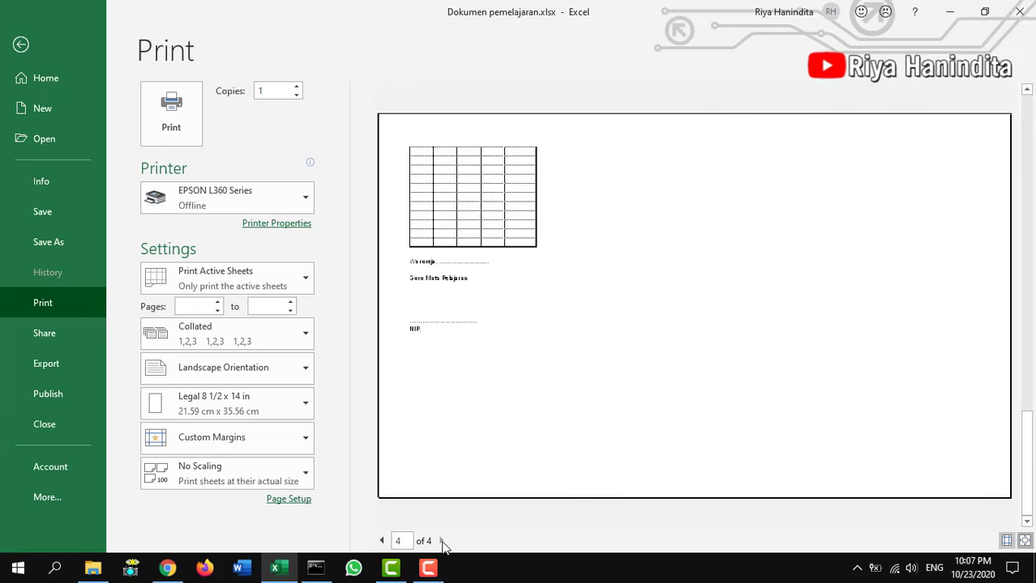
click(383, 541)
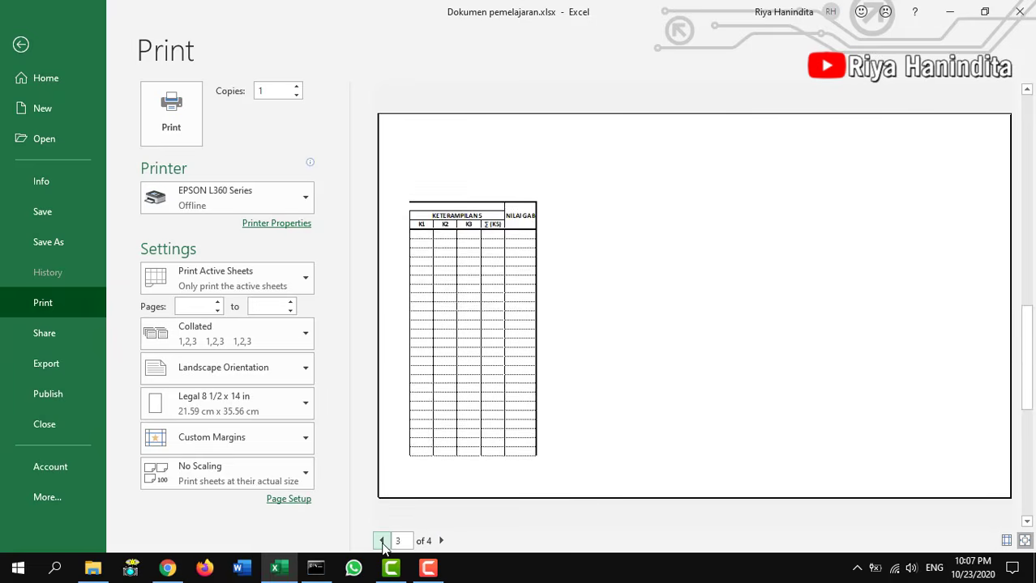
click(383, 541)
click(382, 542)
click(382, 544)
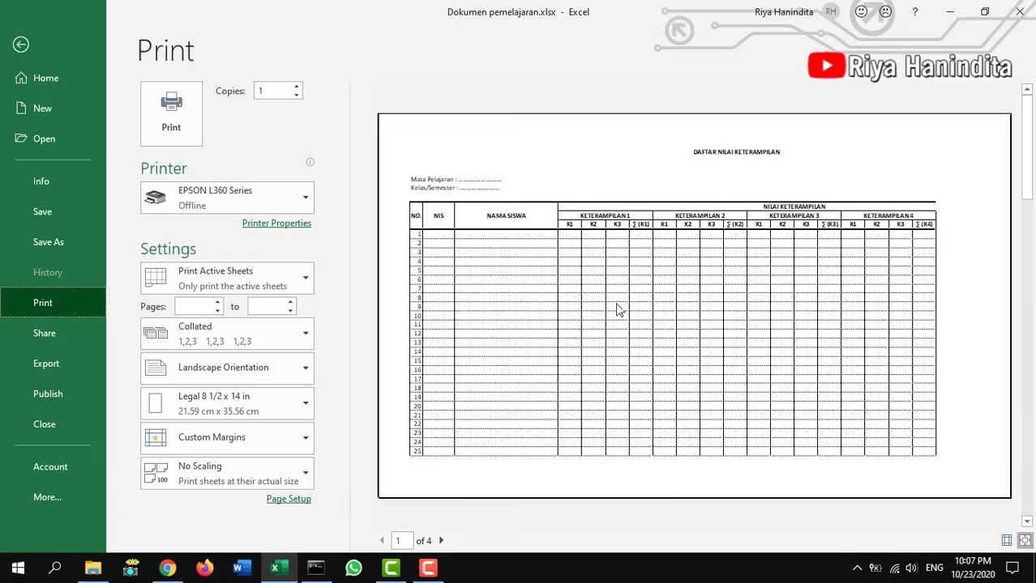
click(22, 45)
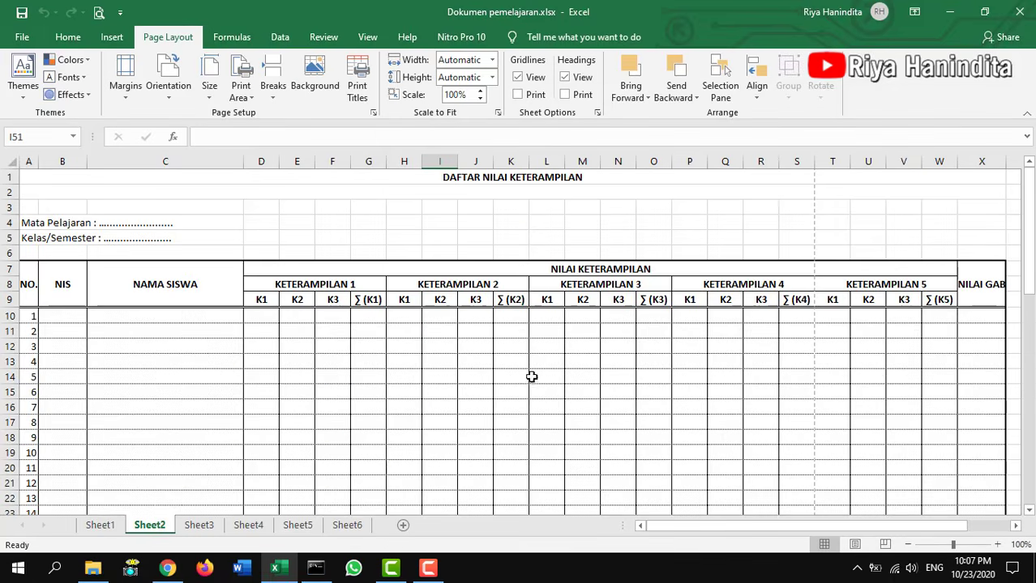
- Set the range A1:X55, from the DAFTAR NILAI KETERAMPILAN title down to the signature block, as the print area
click(463, 179)
drag(463, 179, 592, 281)
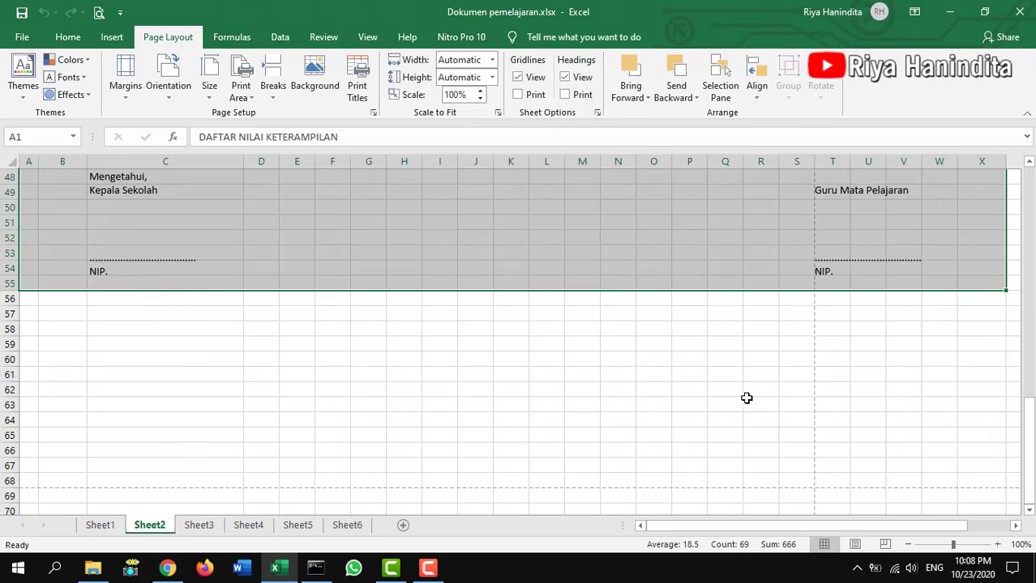
scroll(632, 387, up, 16)
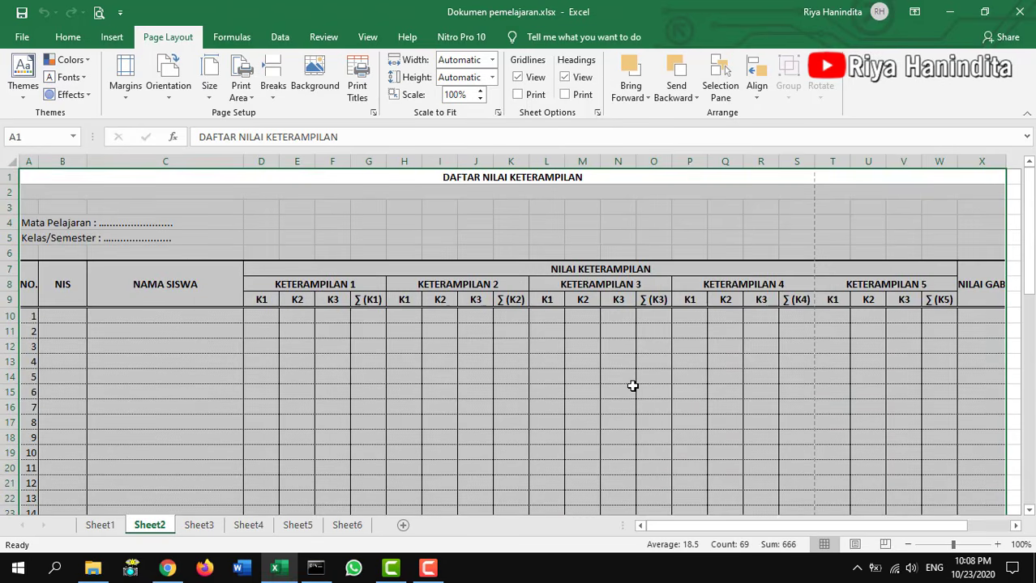
scroll(632, 387, down, 12)
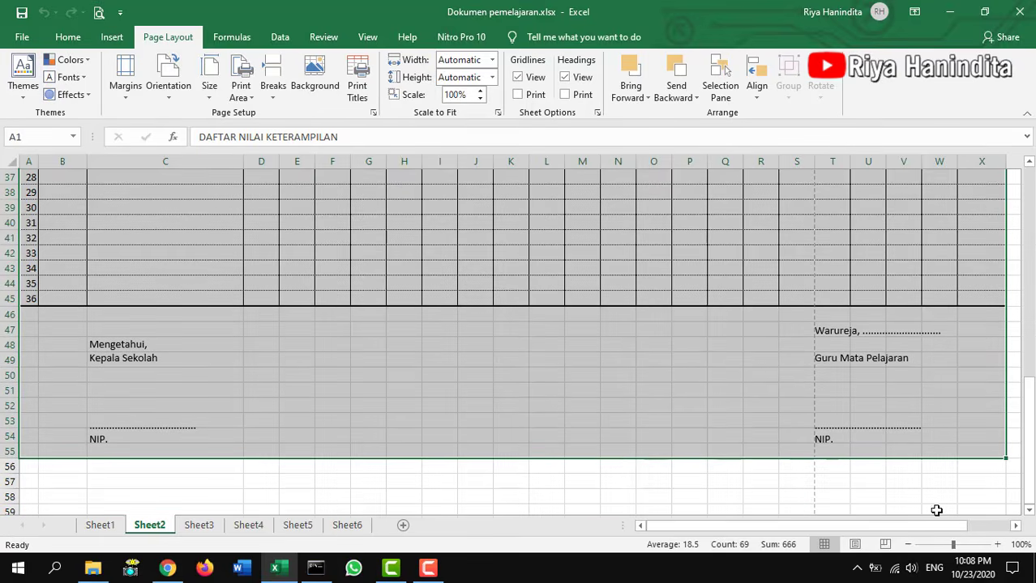
click(908, 545)
click(908, 545)
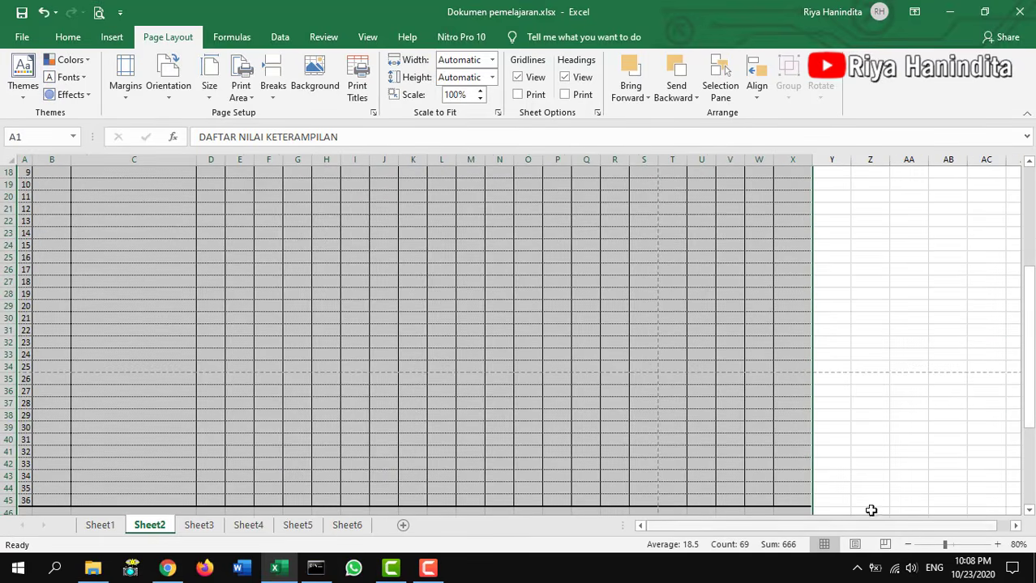
click(908, 545)
click(907, 545)
click(908, 544)
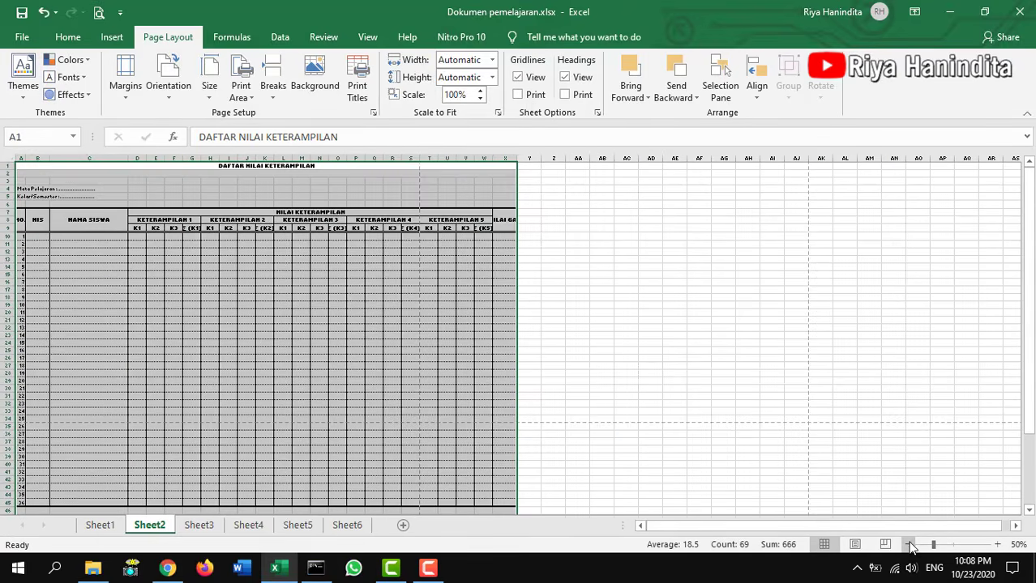
scroll(601, 393, down, 4)
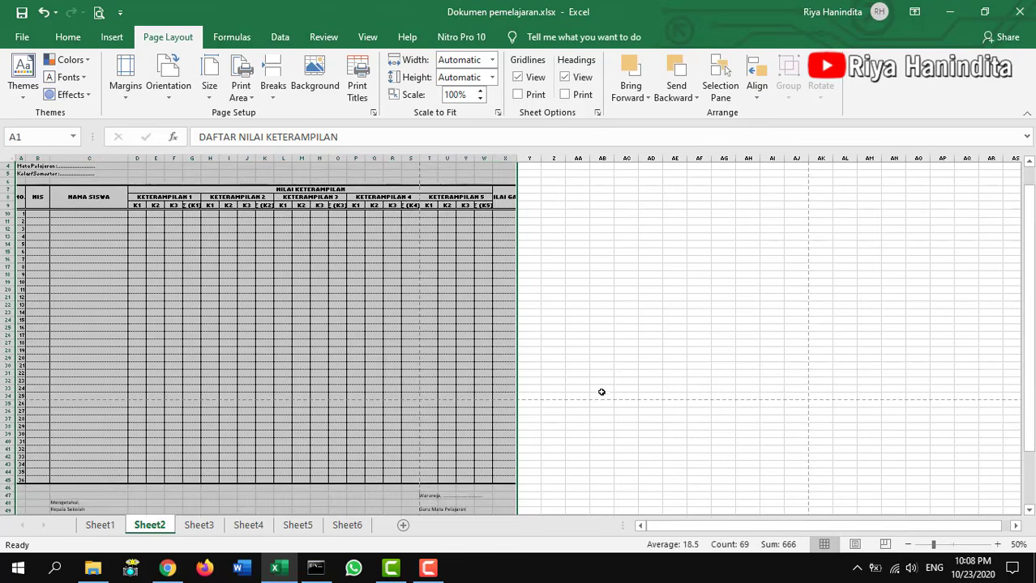
scroll(604, 396, up, 4)
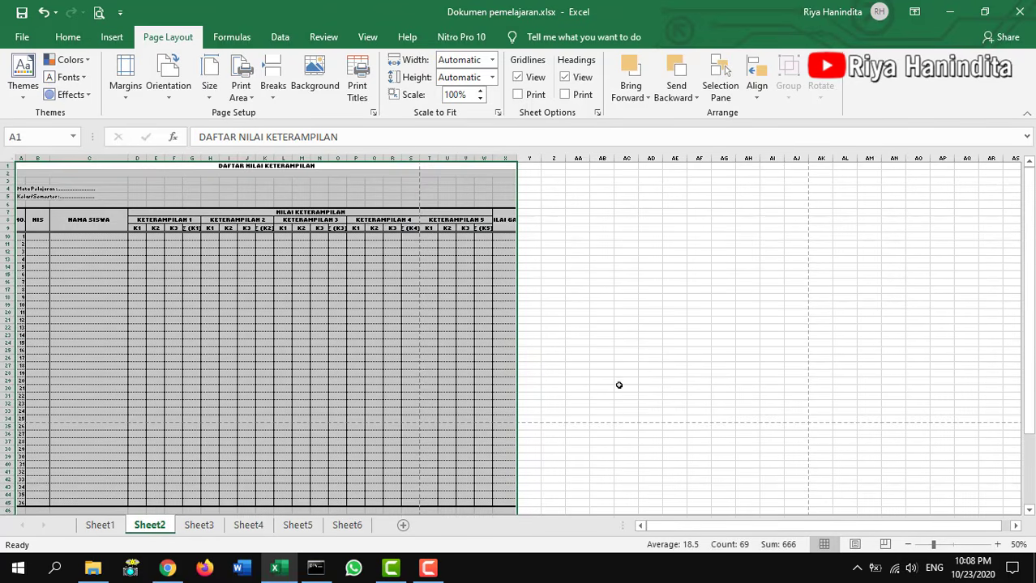
scroll(557, 381, down, 4)
scroll(557, 383, up, 4)
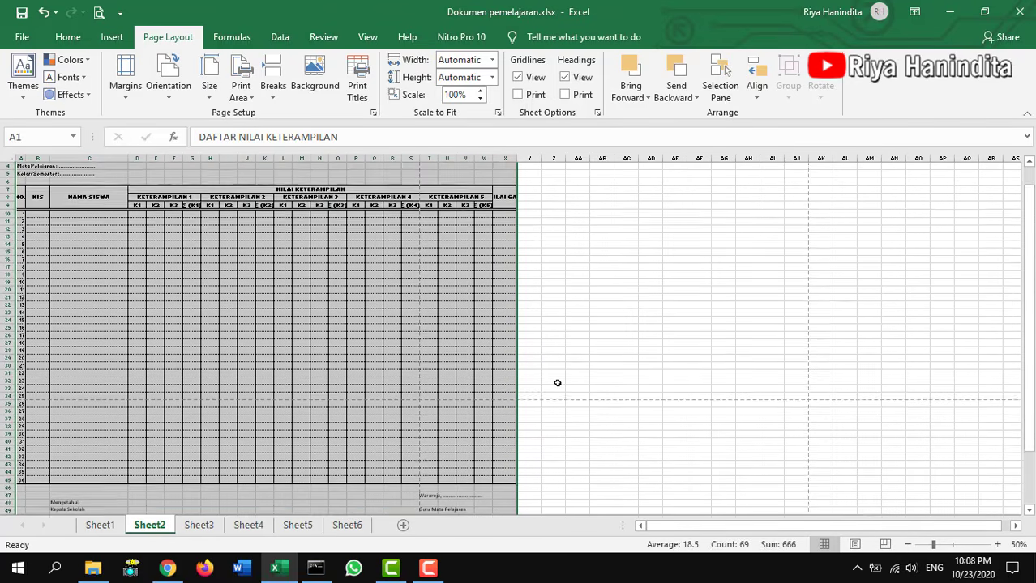
scroll(557, 383, down, 4)
scroll(557, 383, up, 4)
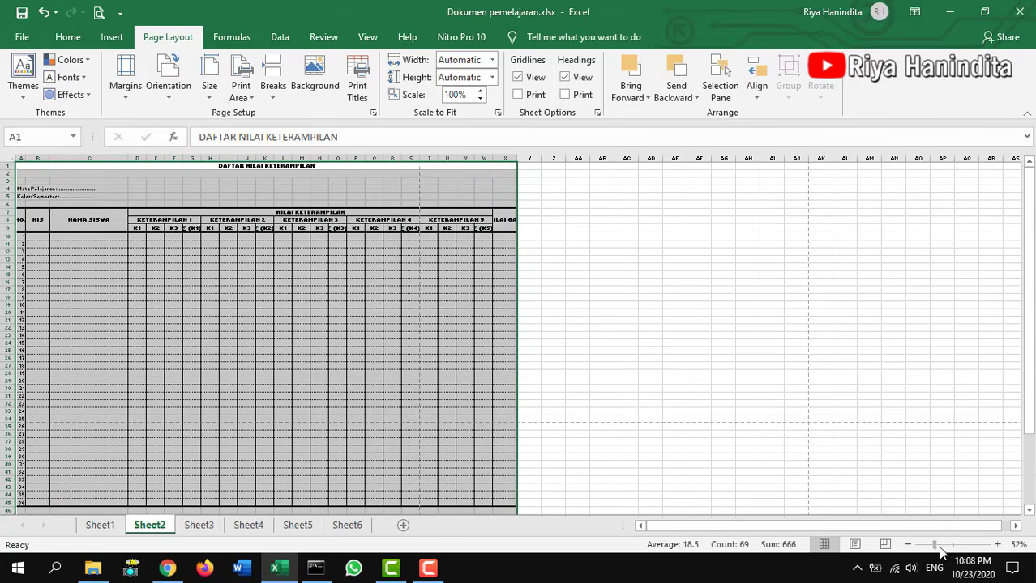
drag(940, 549, 953, 548)
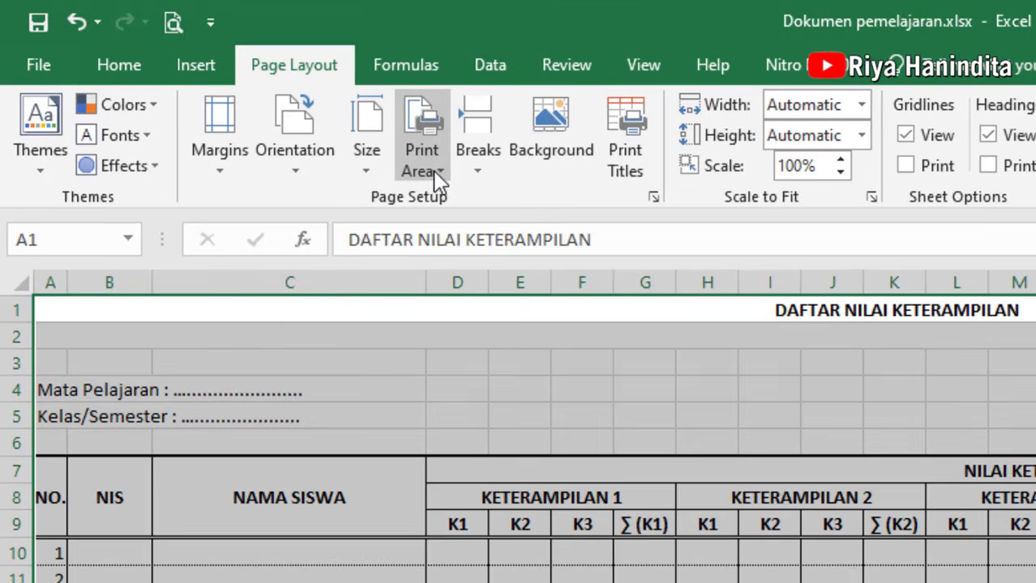
click(434, 172)
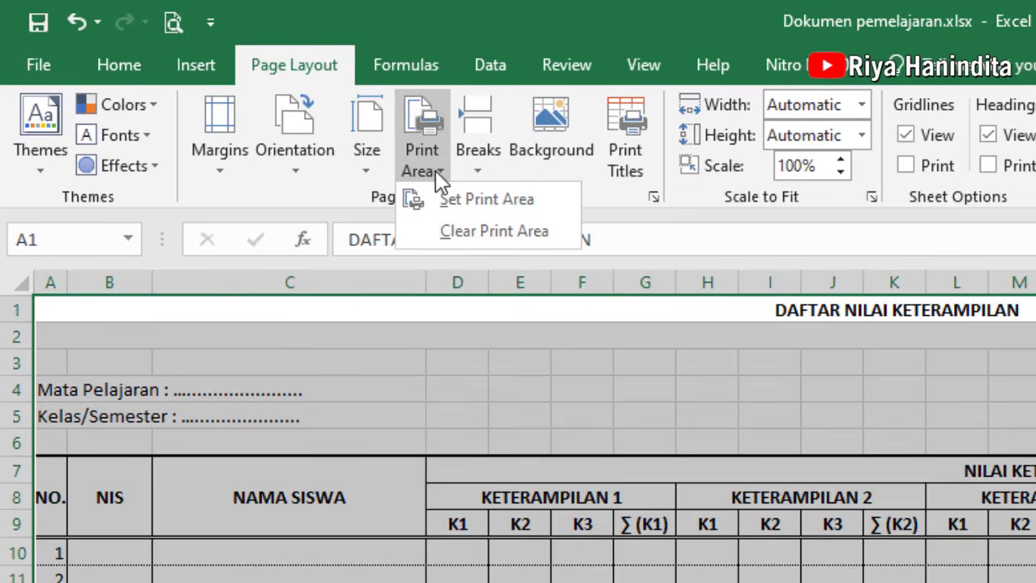
click(484, 202)
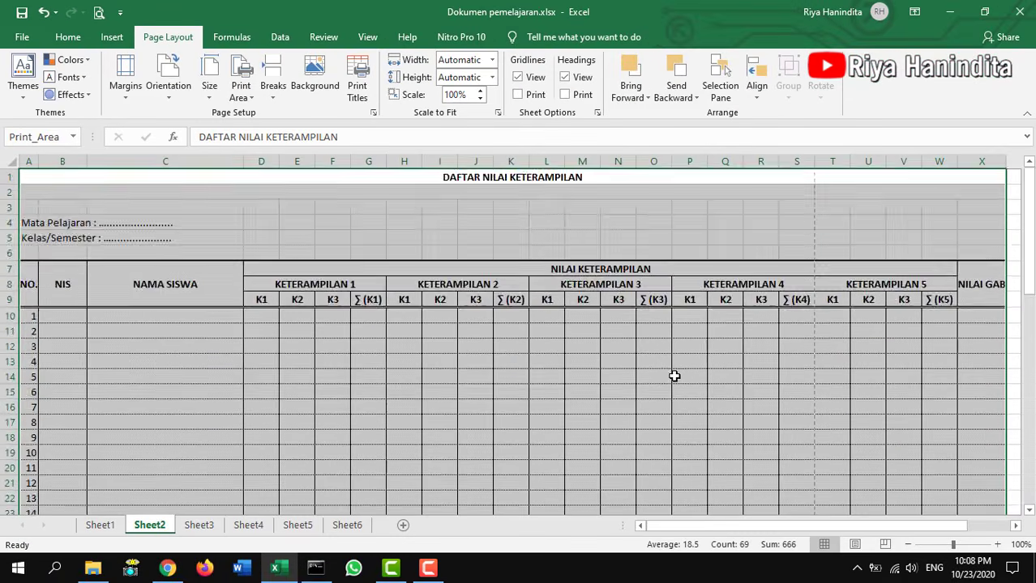
- Deselect the range and inspect the print area's border and the page break lines across the table
scroll(674, 377, down, 6)
scroll(675, 377, down, 5)
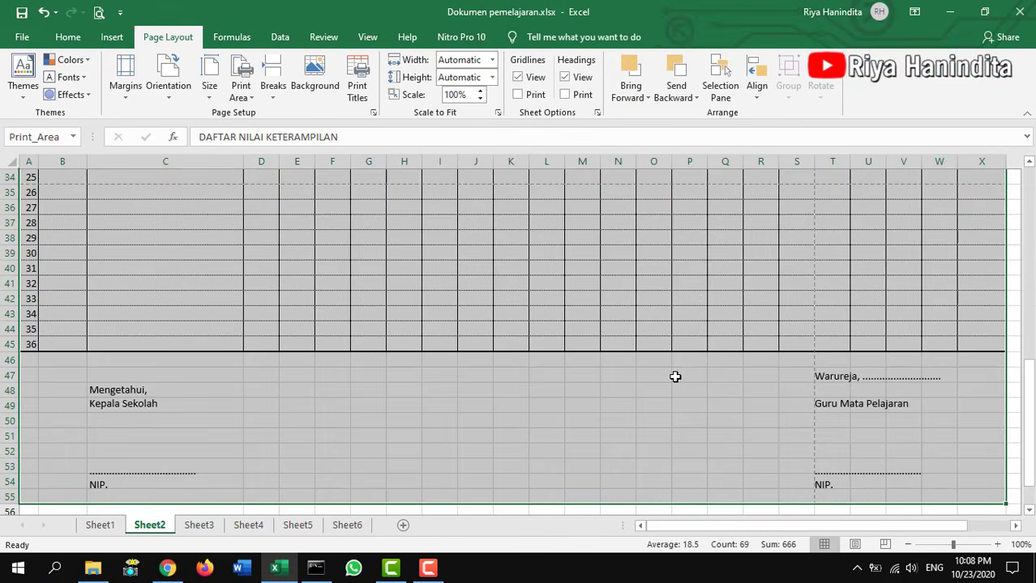
click(474, 390)
scroll(429, 391, down, 2)
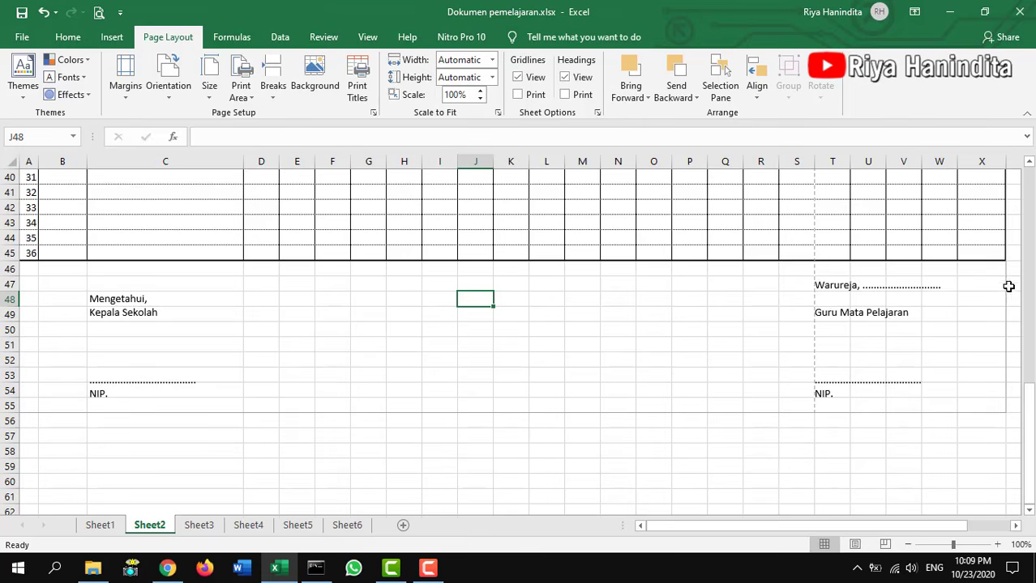
scroll(1006, 281, up, 6)
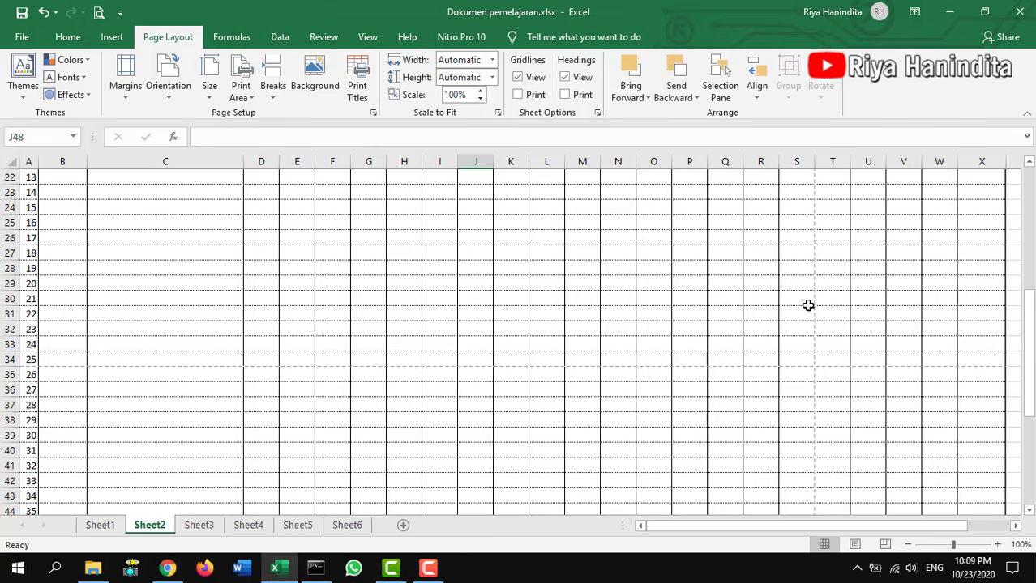
scroll(811, 278, up, 7)
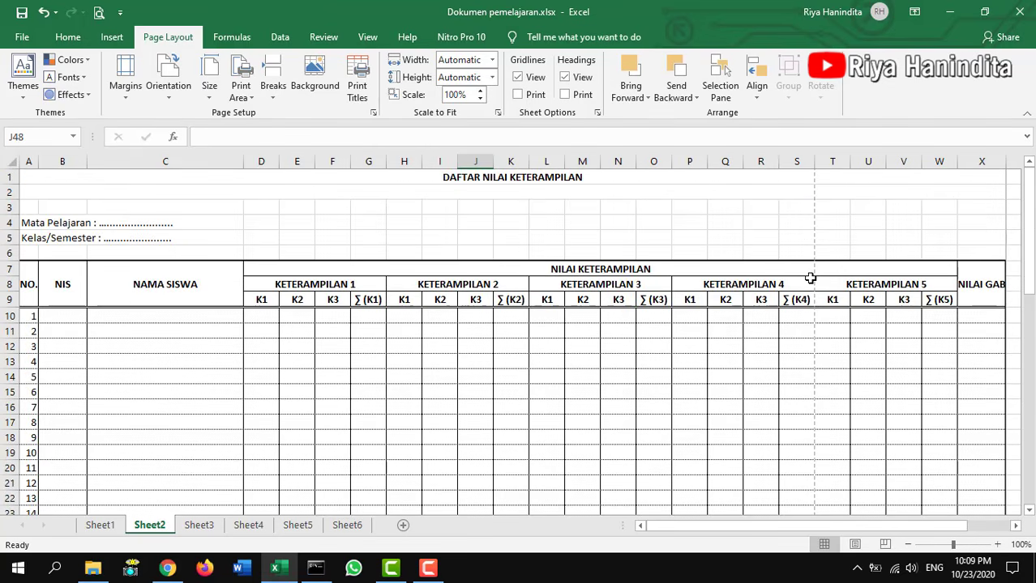
scroll(810, 278, down, 15)
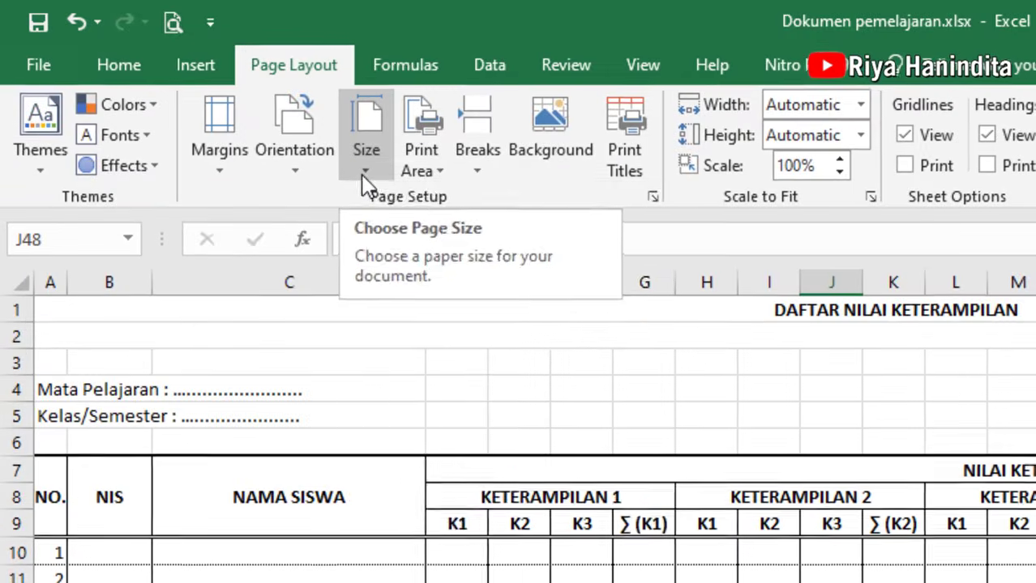
- Look through the available paper sizes and start defining a User-Defined document size in the EPSON L360 printer properties
click(208, 100)
scroll(631, 581, up, 2)
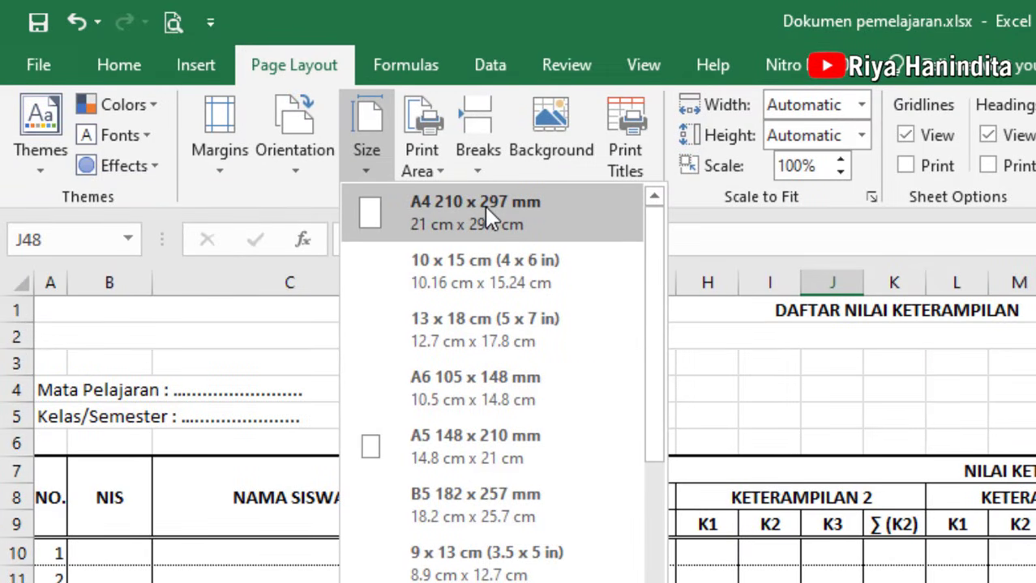
scroll(546, 402, down, 3)
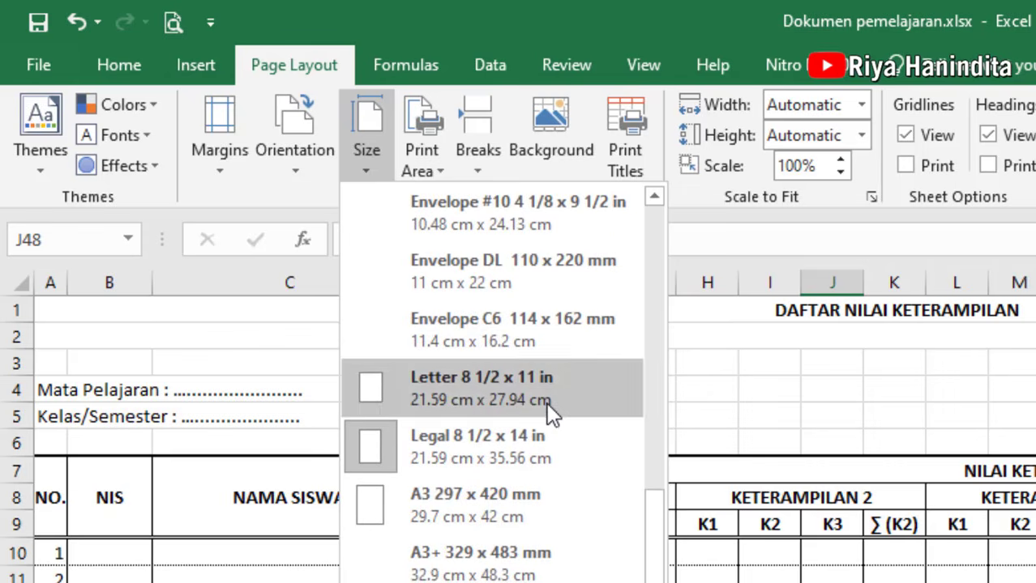
scroll(493, 365, up, 3)
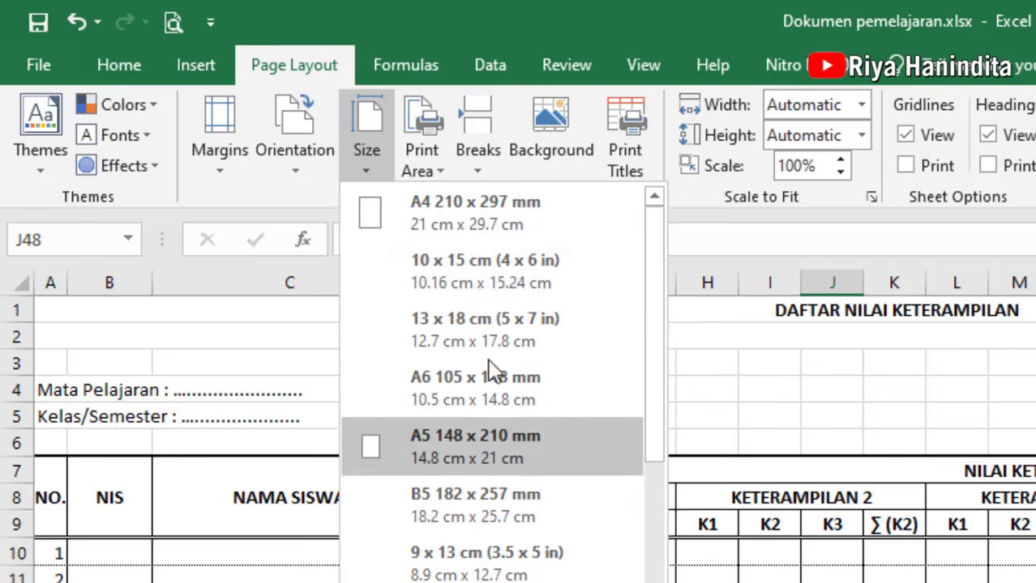
scroll(574, 479, down, 3)
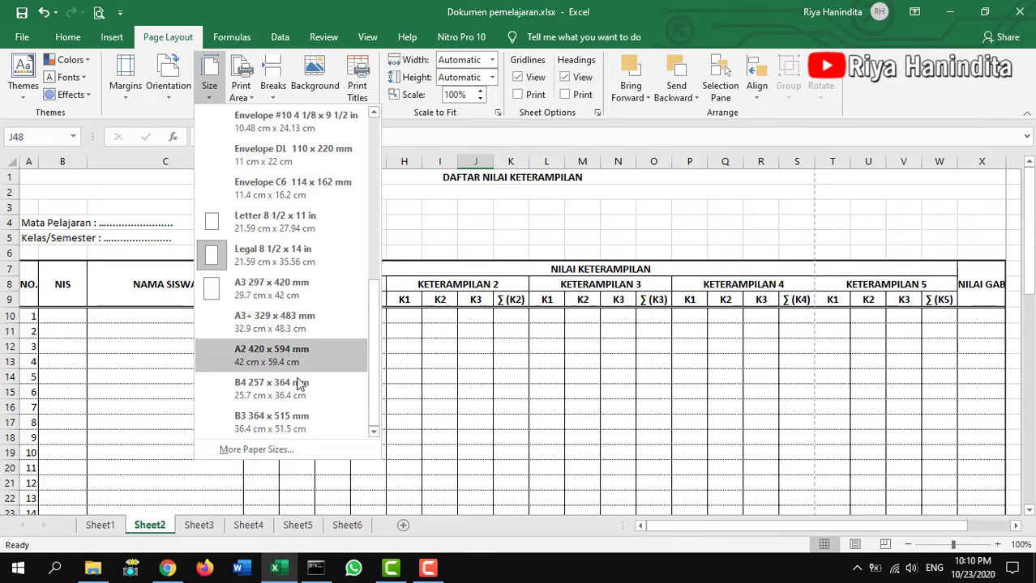
click(264, 450)
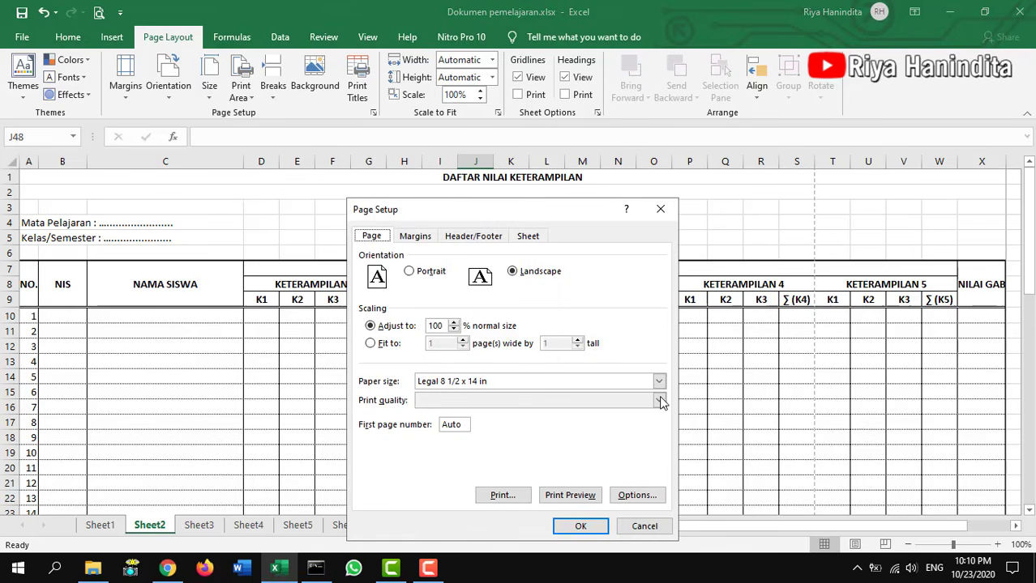
click(637, 496)
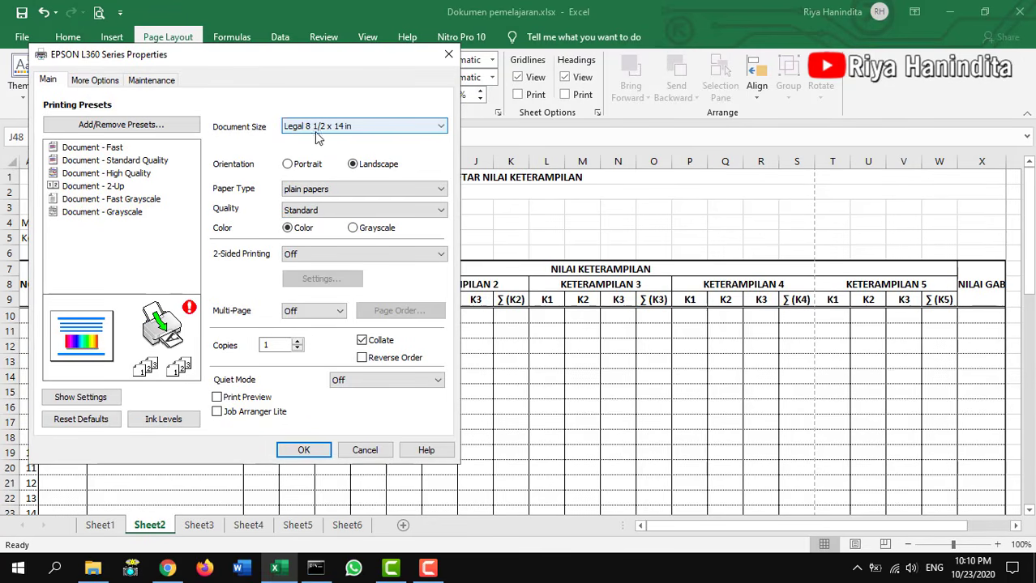
click(440, 130)
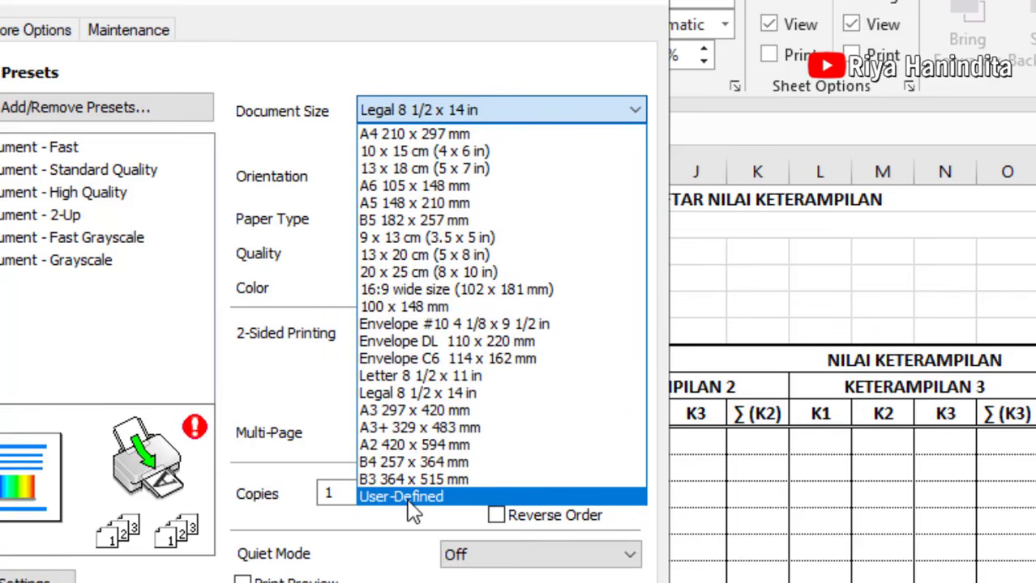
click(402, 498)
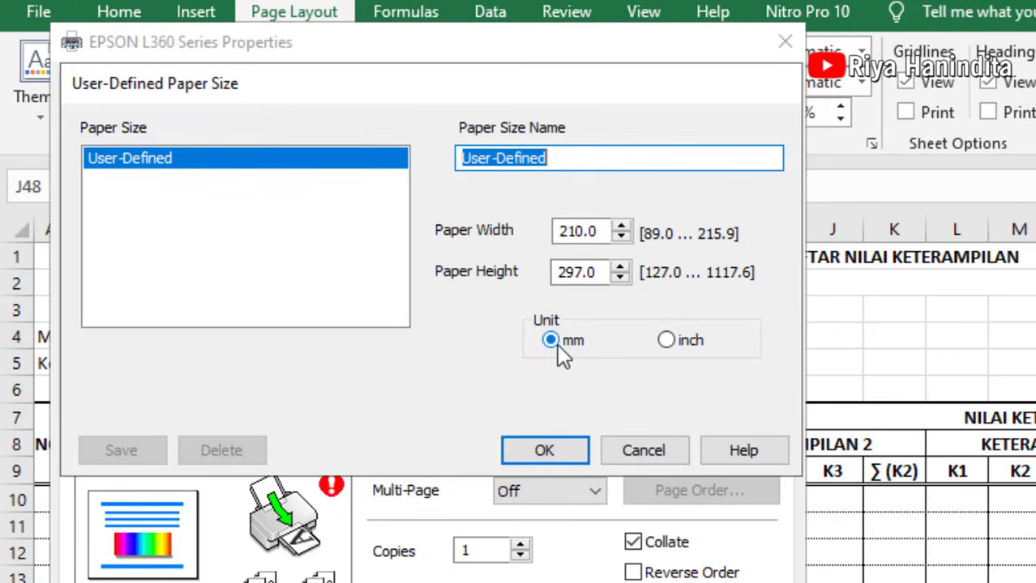
- Name the user-defined paper size F4, with millimetres as its unit
click(668, 341)
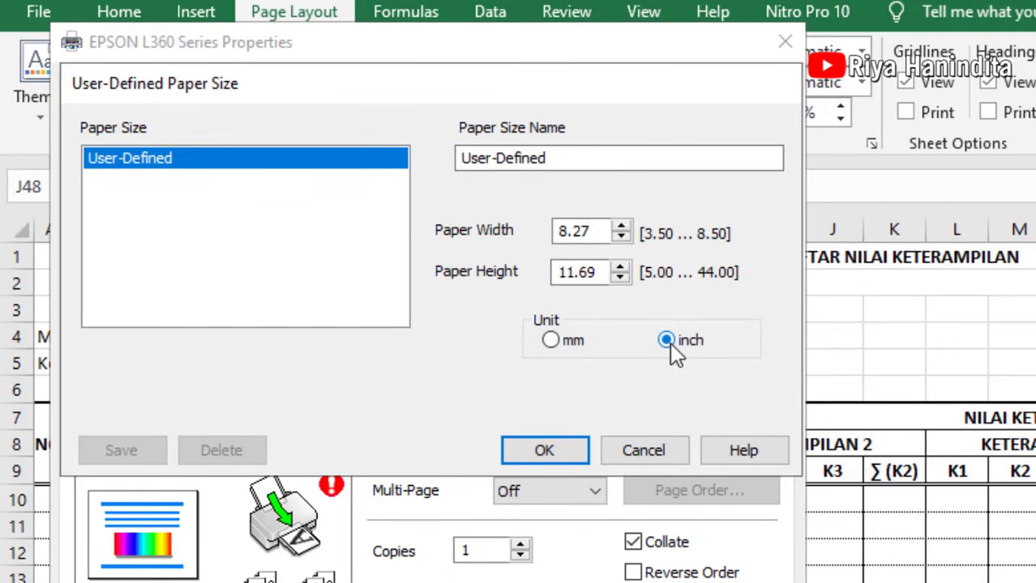
click(549, 341)
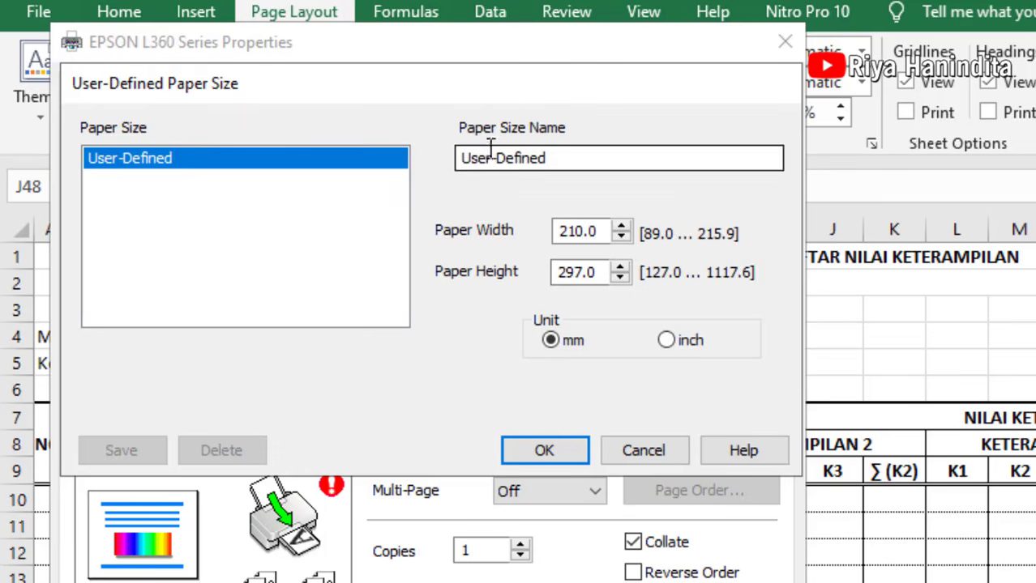
click(561, 154)
drag(562, 156, 454, 160)
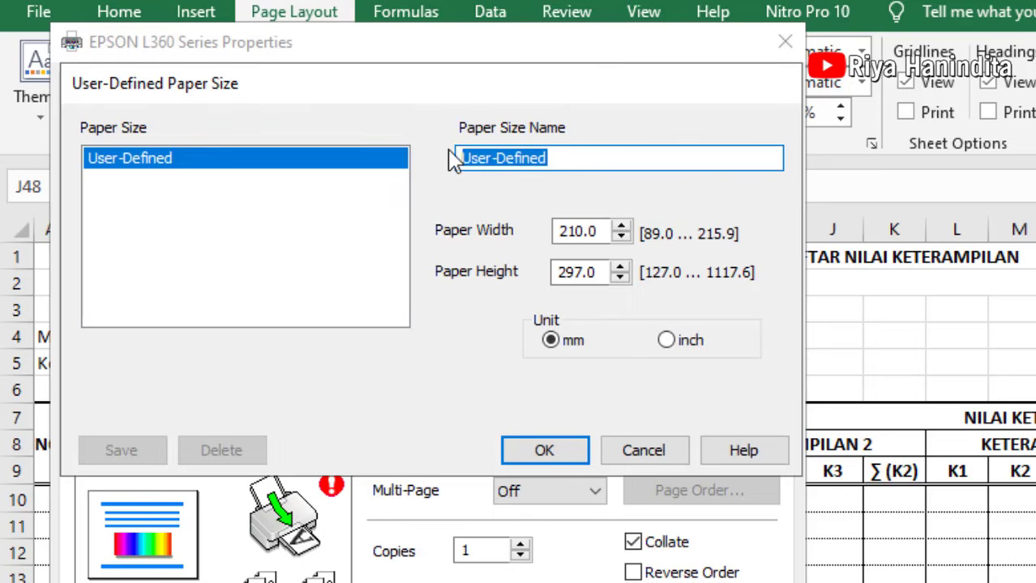
text(F4)
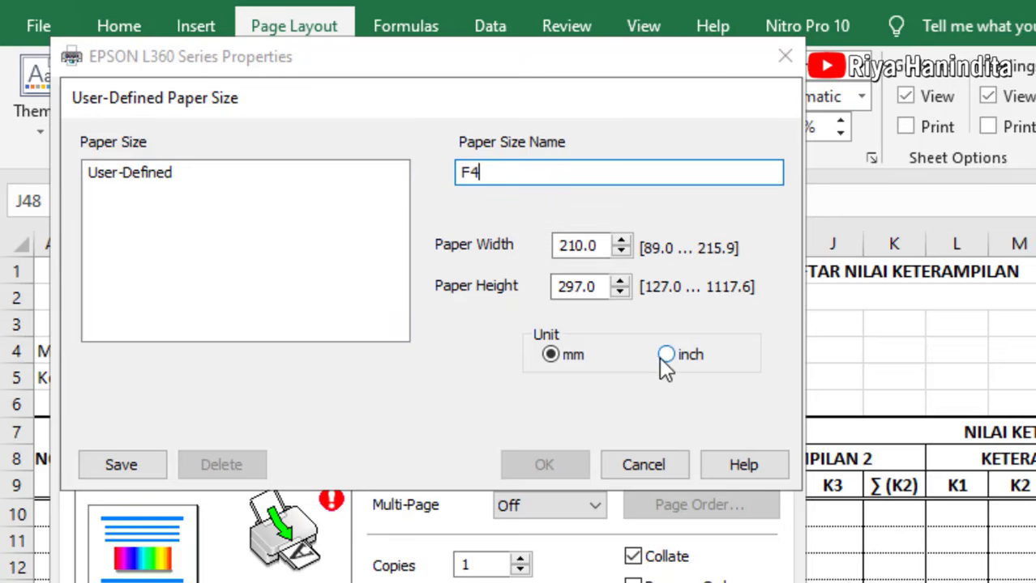
- Set the F4 paper height to 330 mm, save the size and accept it as the document size
click(579, 285)
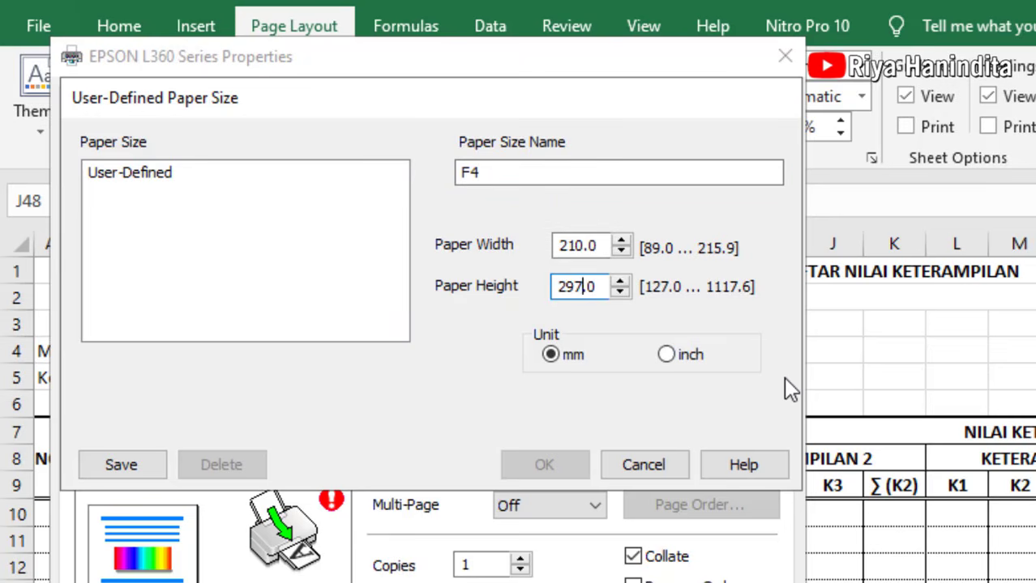
key(BackSpace)
key(BackSpace)
key(BackSpace)
text(33)
click(120, 468)
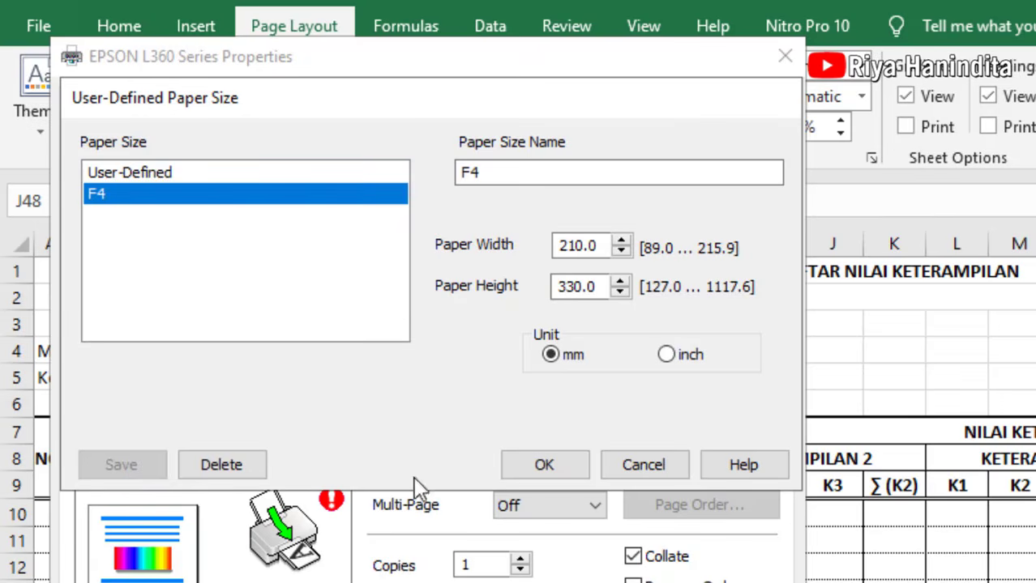
click(521, 462)
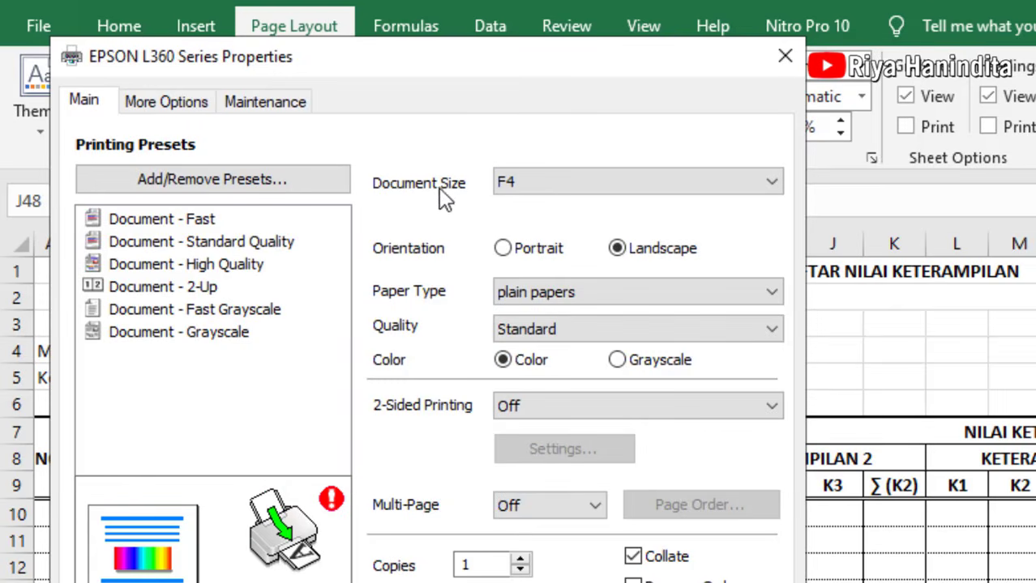
- Check the document size list for the F4 entry, and close the printer properties and Page Setup
click(767, 183)
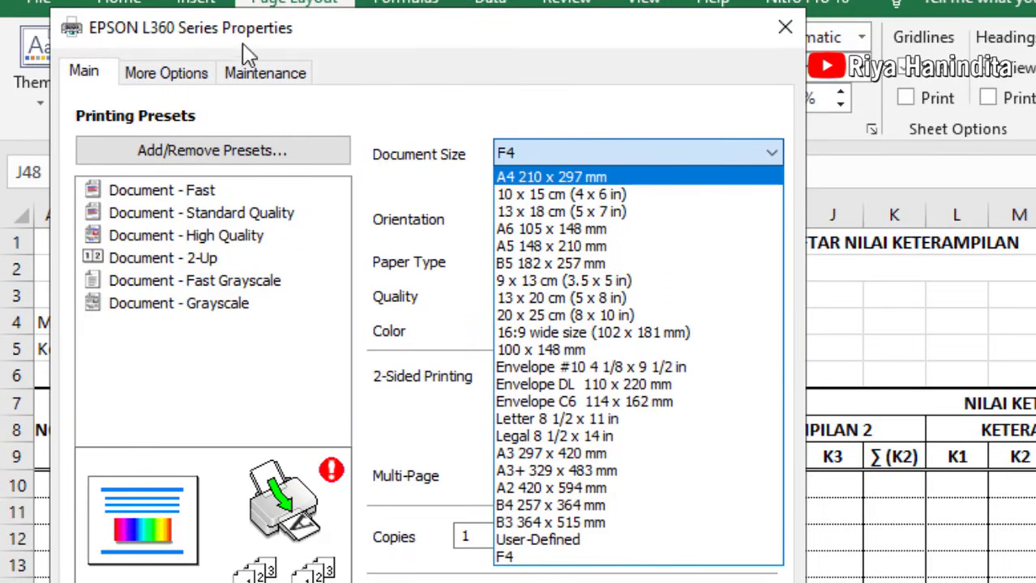
click(445, 89)
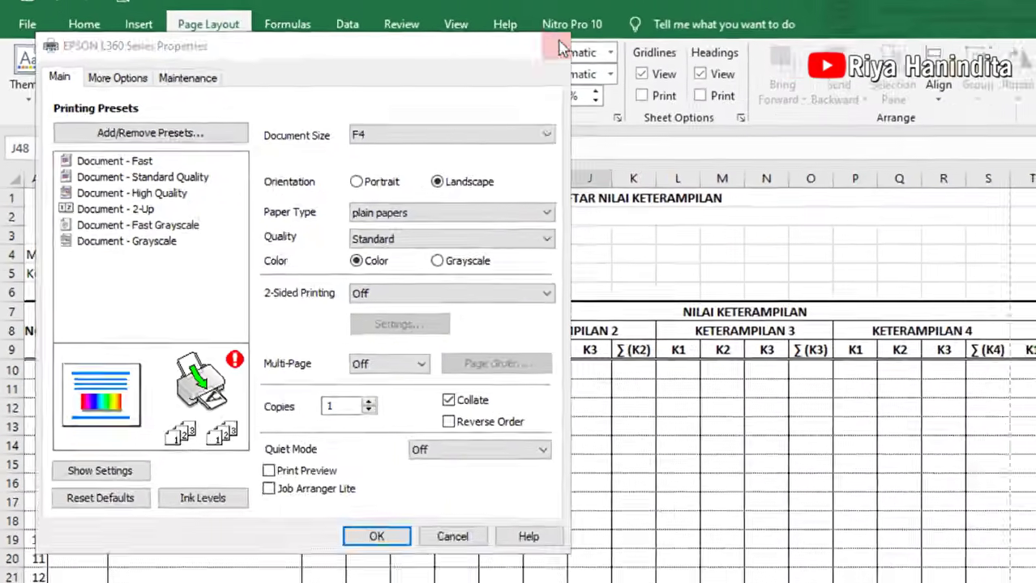
click(559, 47)
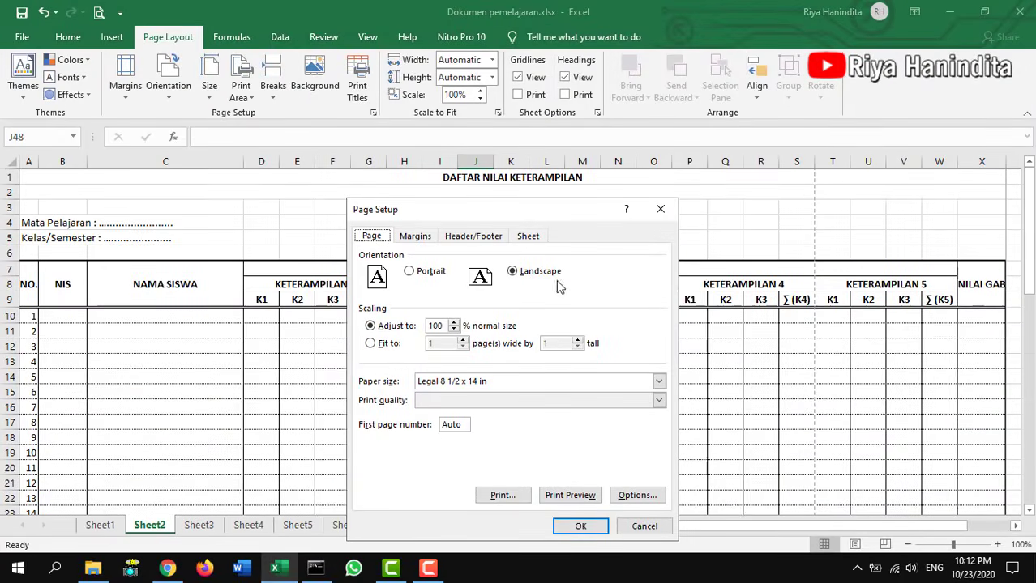
click(660, 210)
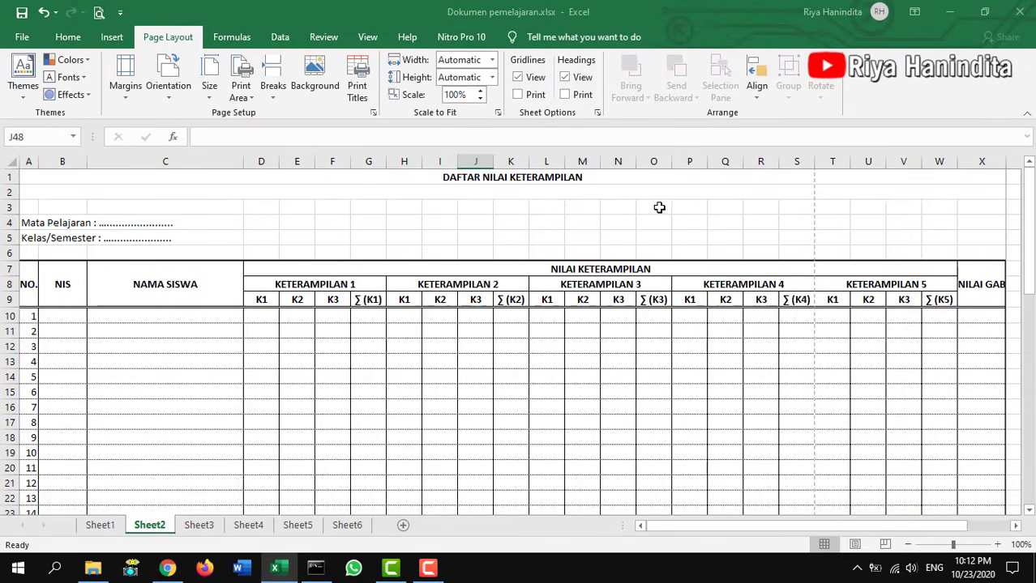
- Switch the printer to the Canon MP280 series Printer and return to the sheet
click(20, 37)
click(66, 302)
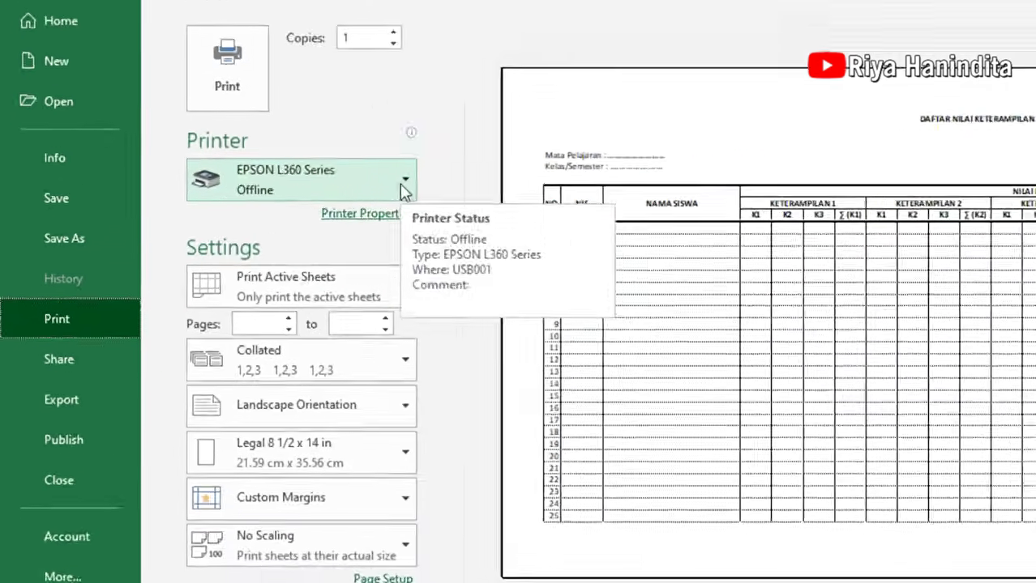
click(306, 199)
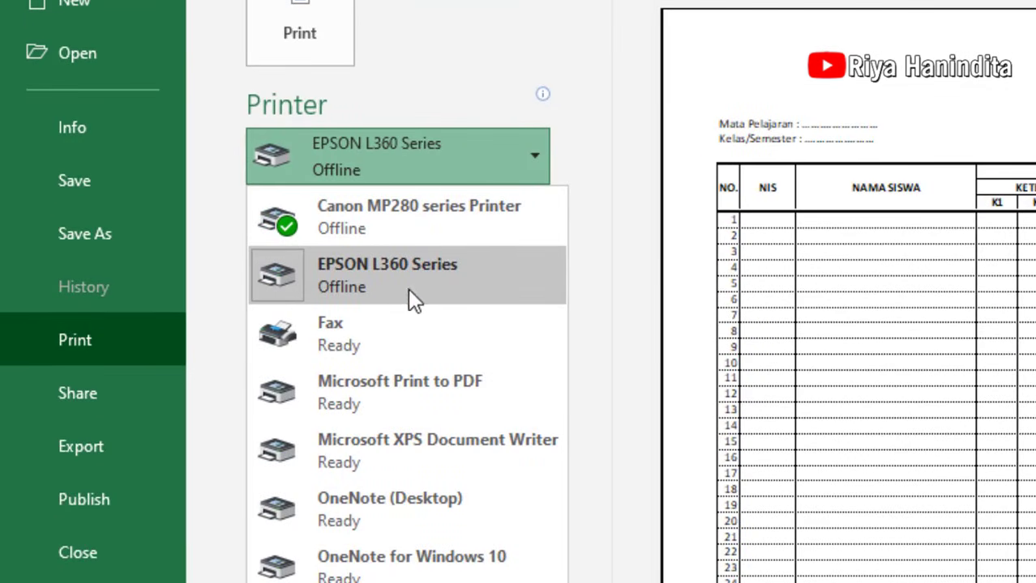
click(385, 220)
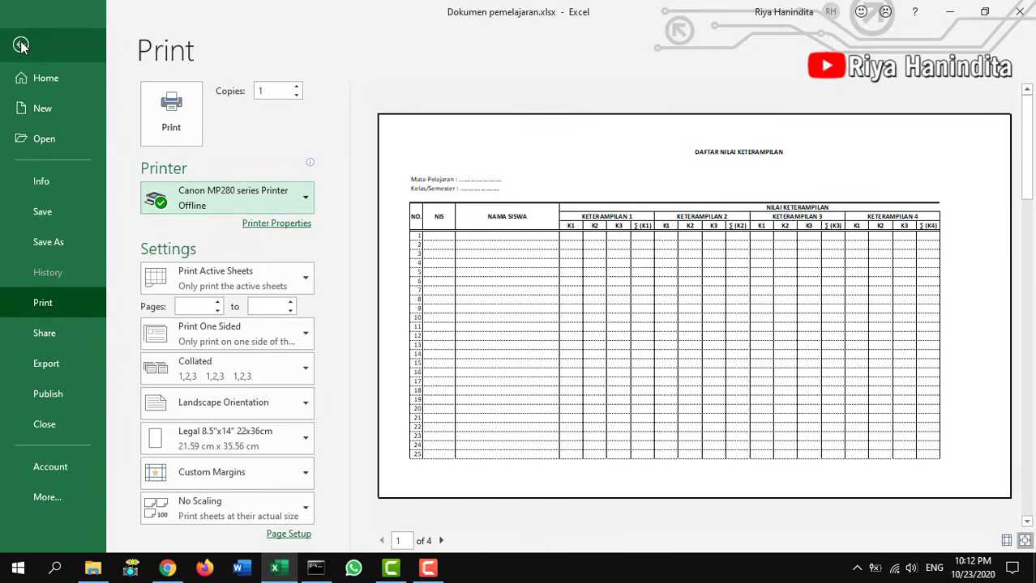
click(21, 47)
- Look through the paper sizes offered by the Canon printer and open its printer properties
click(210, 81)
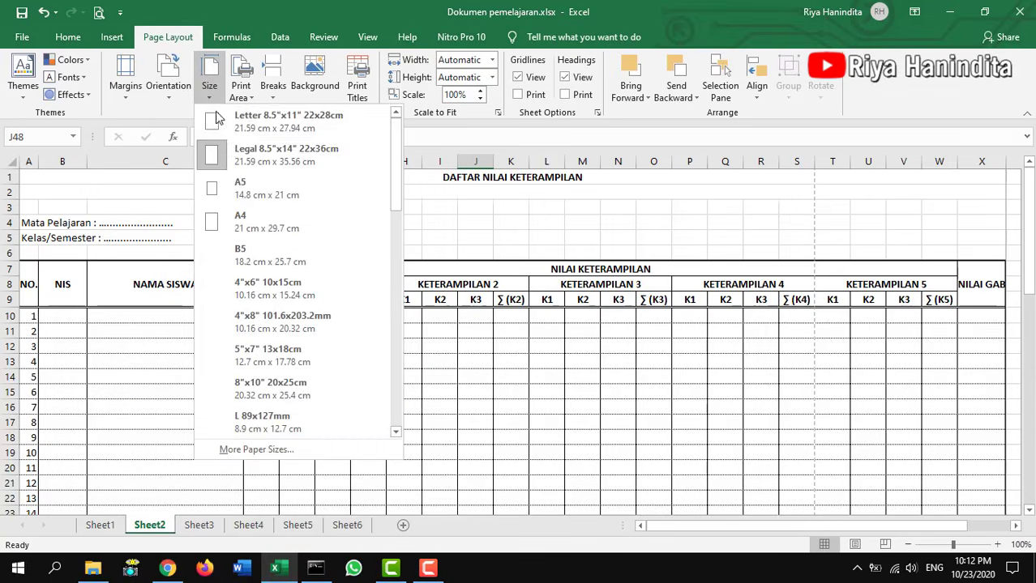
scroll(298, 194, down, 10)
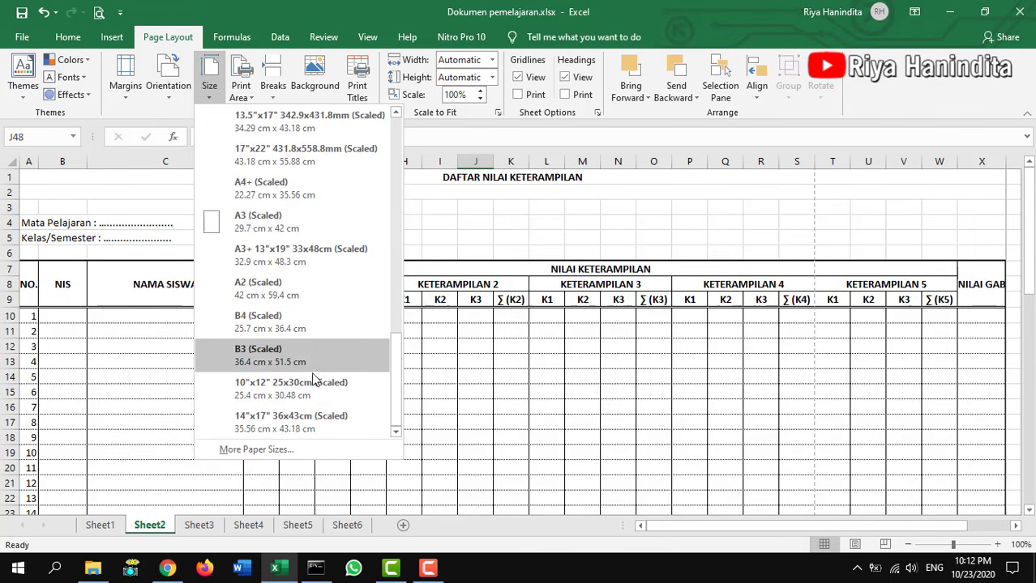
scroll(311, 373, up, 8)
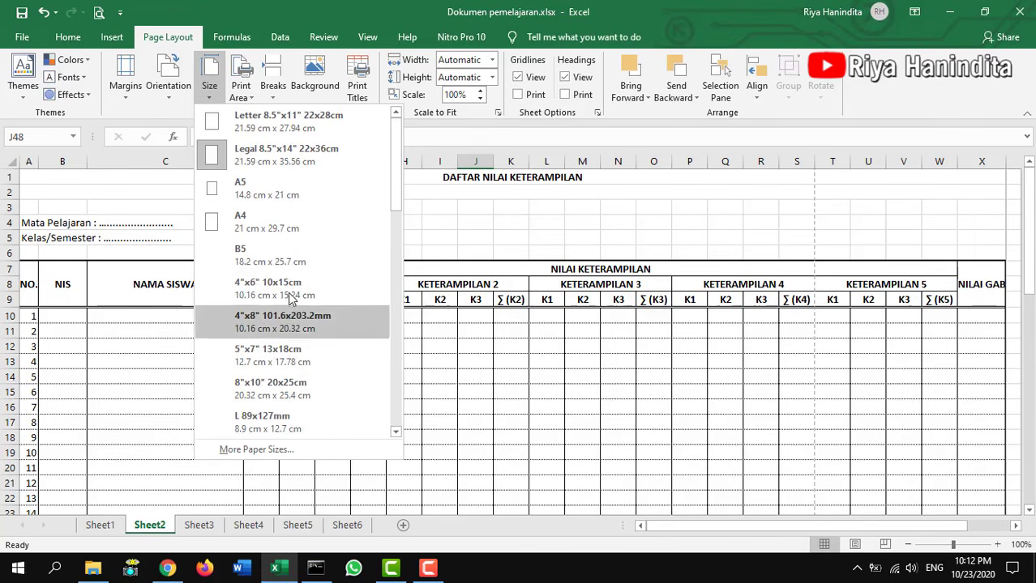
scroll(268, 324, down, 10)
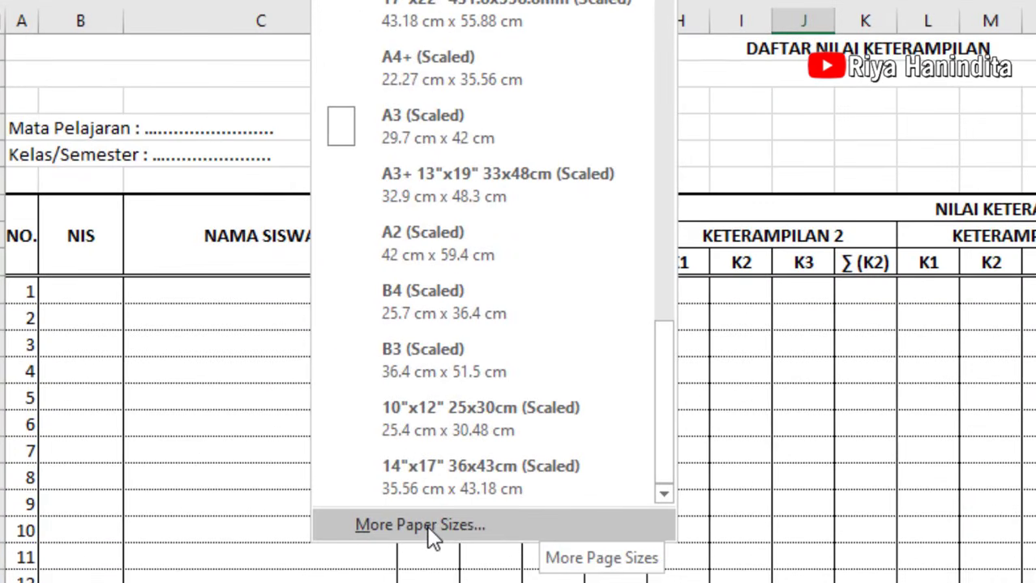
click(427, 526)
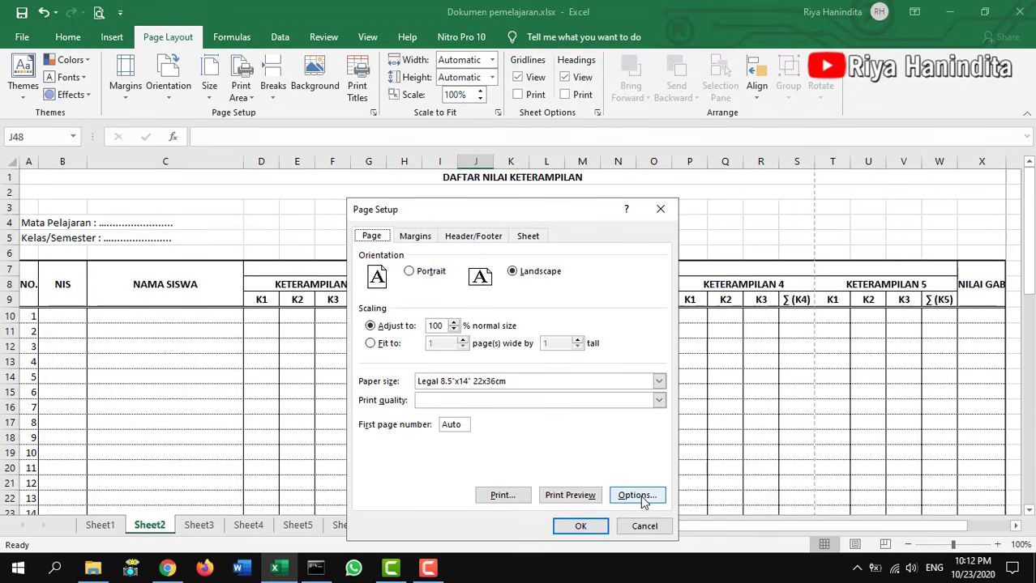
click(637, 495)
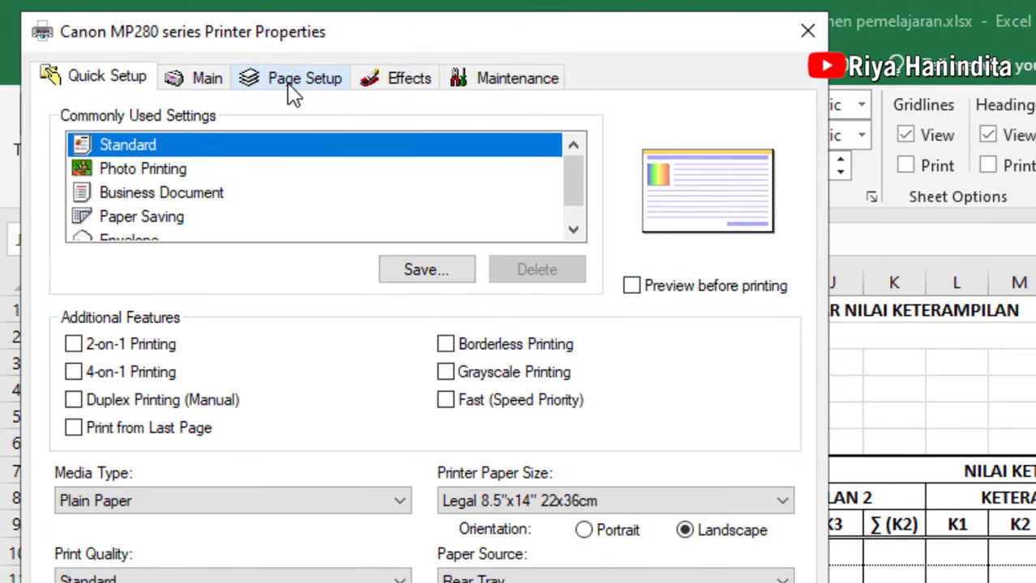
- Set the Canon printer's orientation to Portrait and choose a Custom page size
click(293, 89)
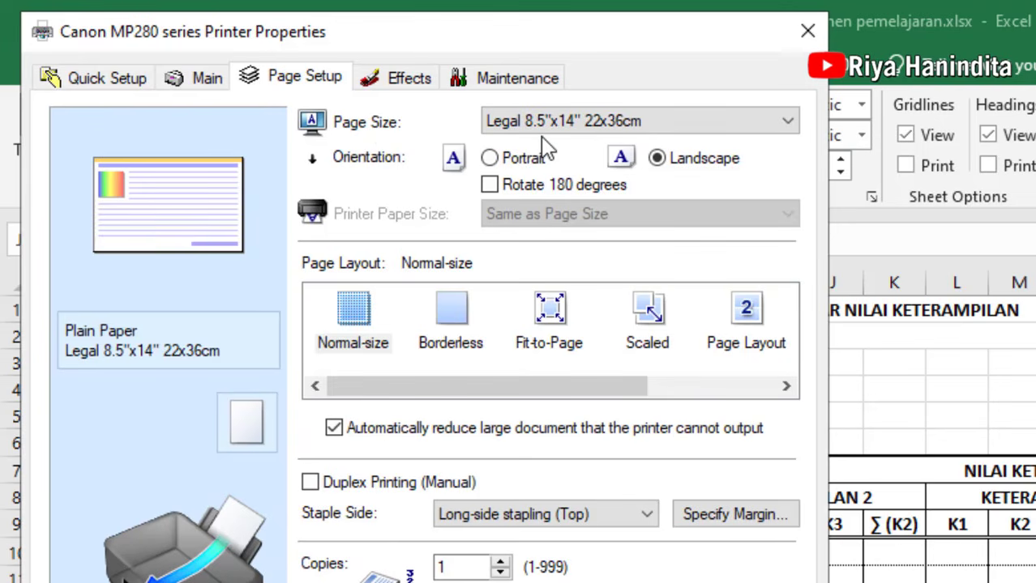
click(491, 158)
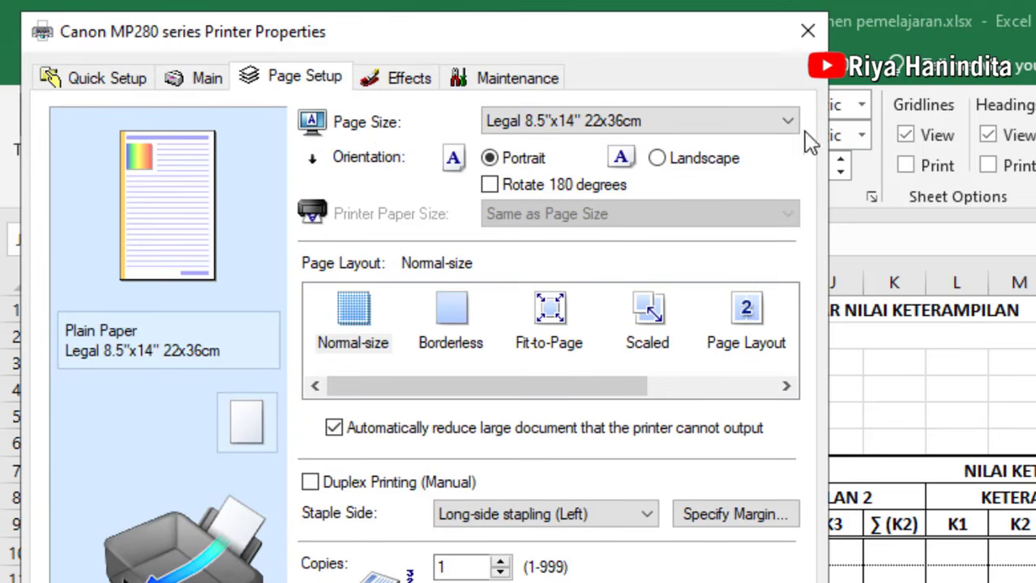
click(784, 122)
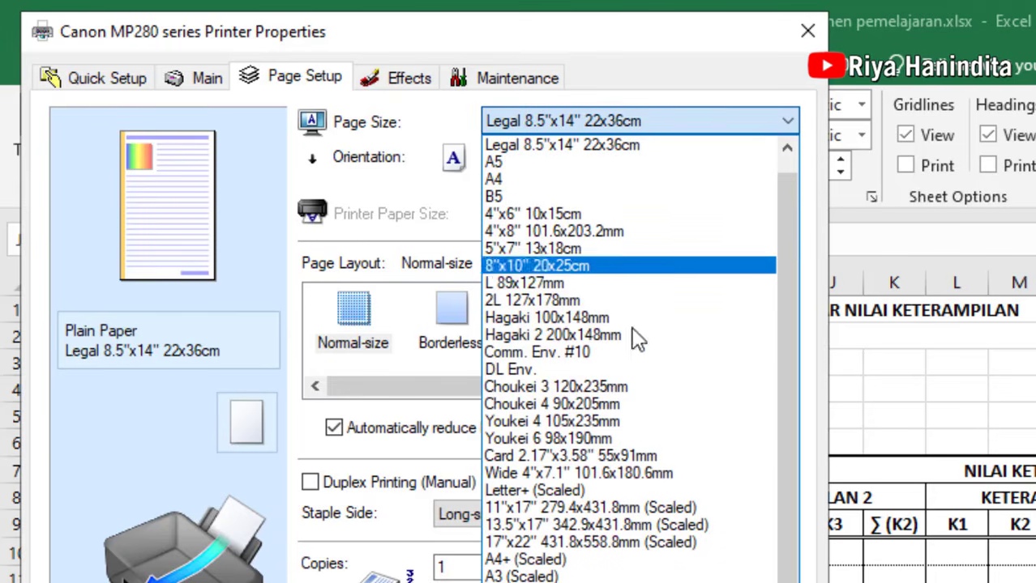
scroll(629, 426, down, 1)
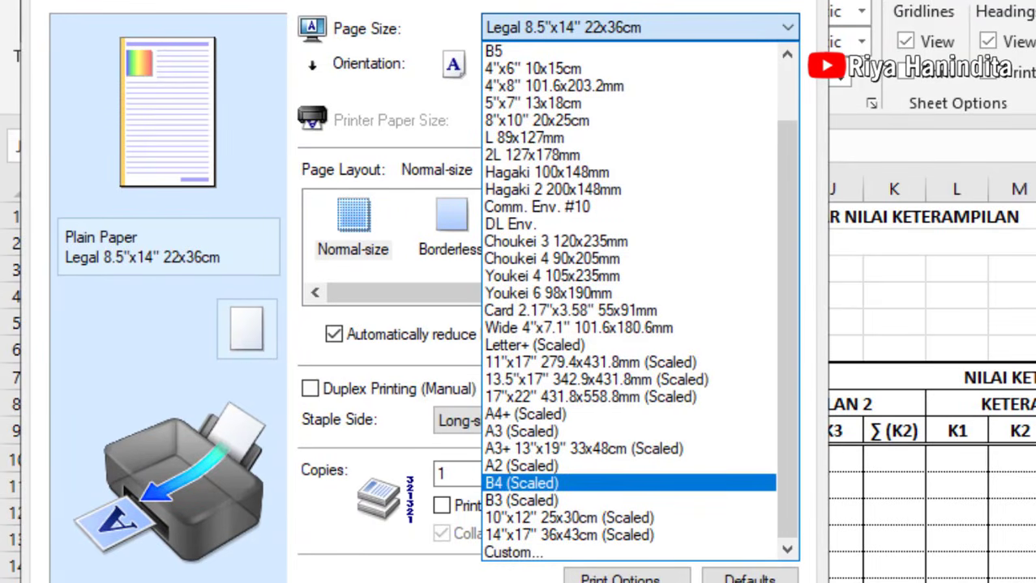
click(517, 555)
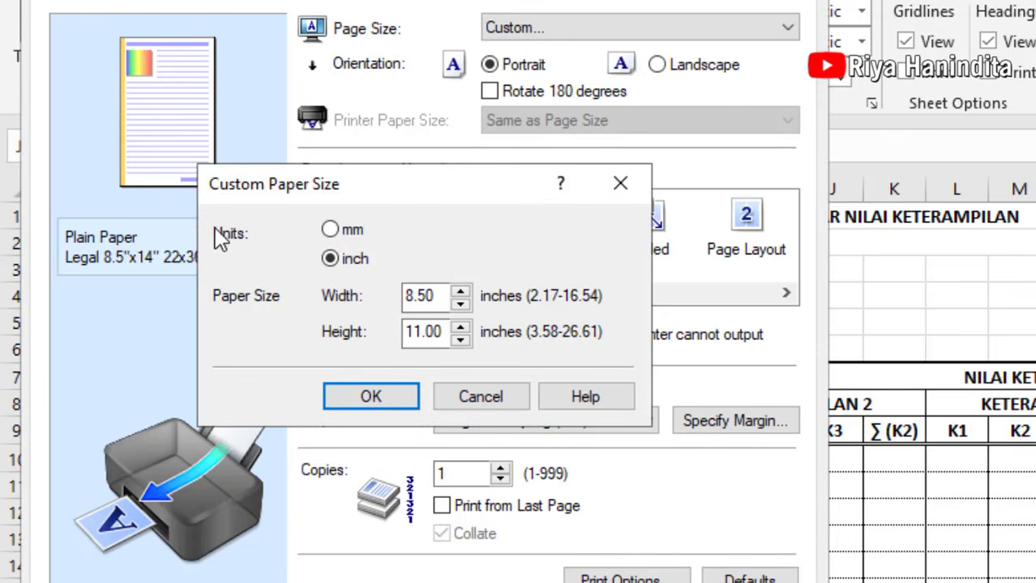
- Set the custom paper size to 210 mm wide and 330 mm high, and confirm the printer properties and Page Setup
click(331, 230)
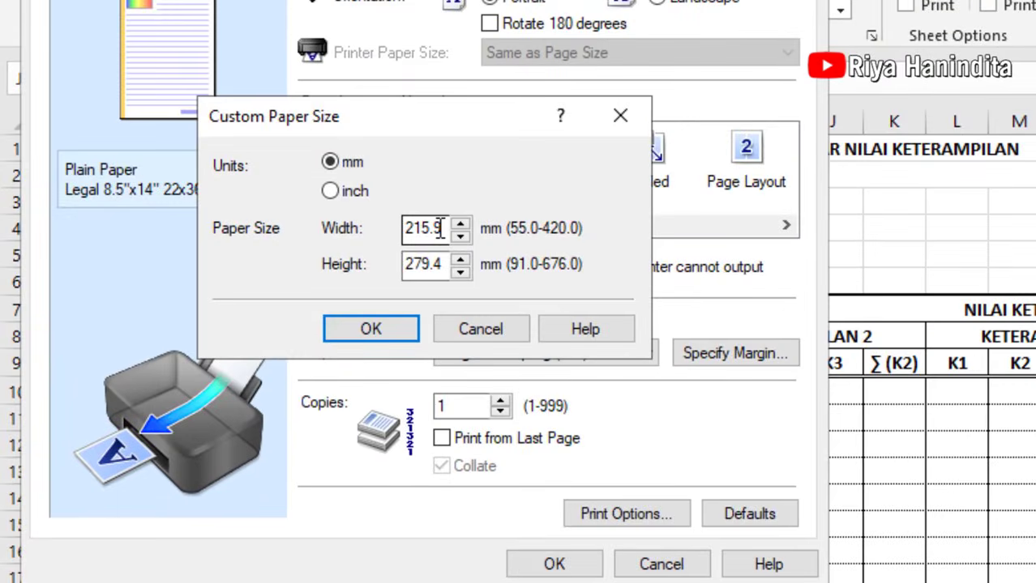
click(440, 229)
key(BackSpace)
key(BackSpace)
key(BackSpace)
text(0)
click(444, 265)
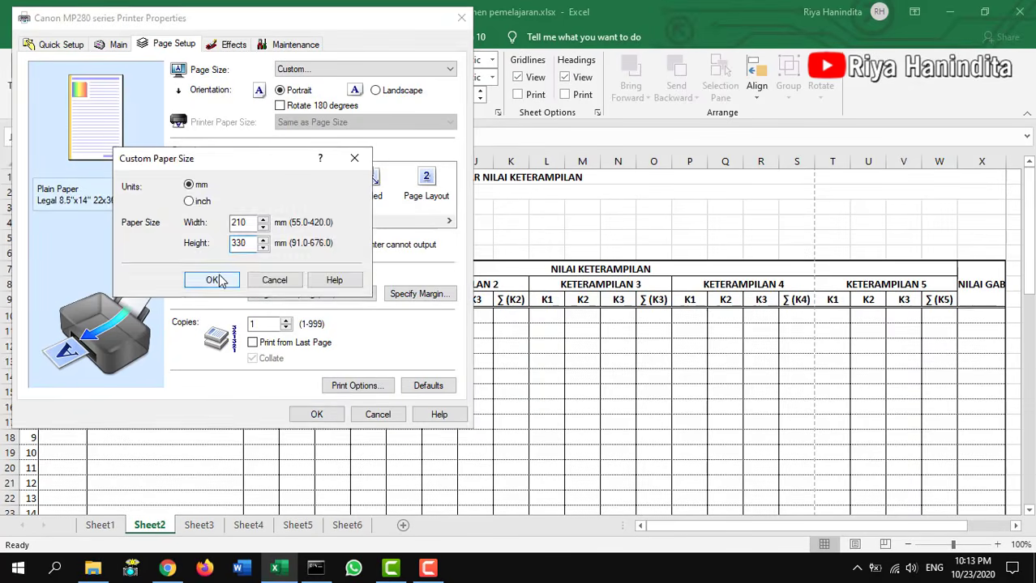
click(371, 329)
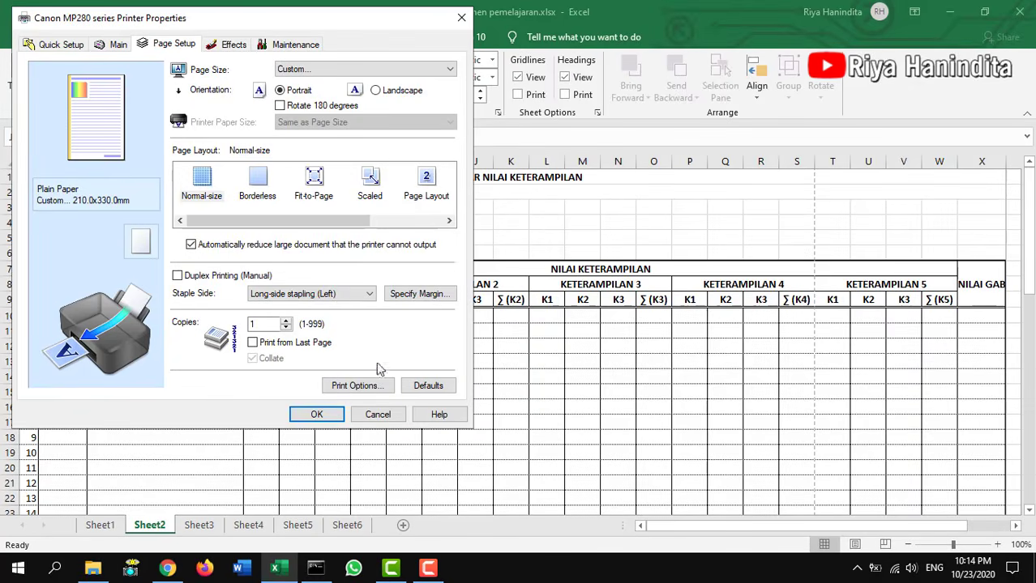
click(327, 417)
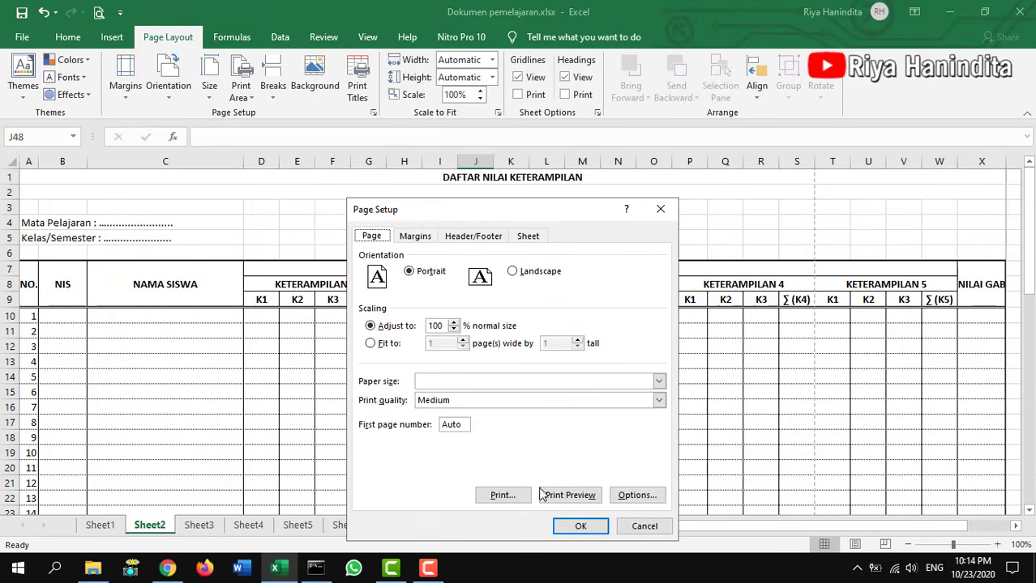
click(580, 527)
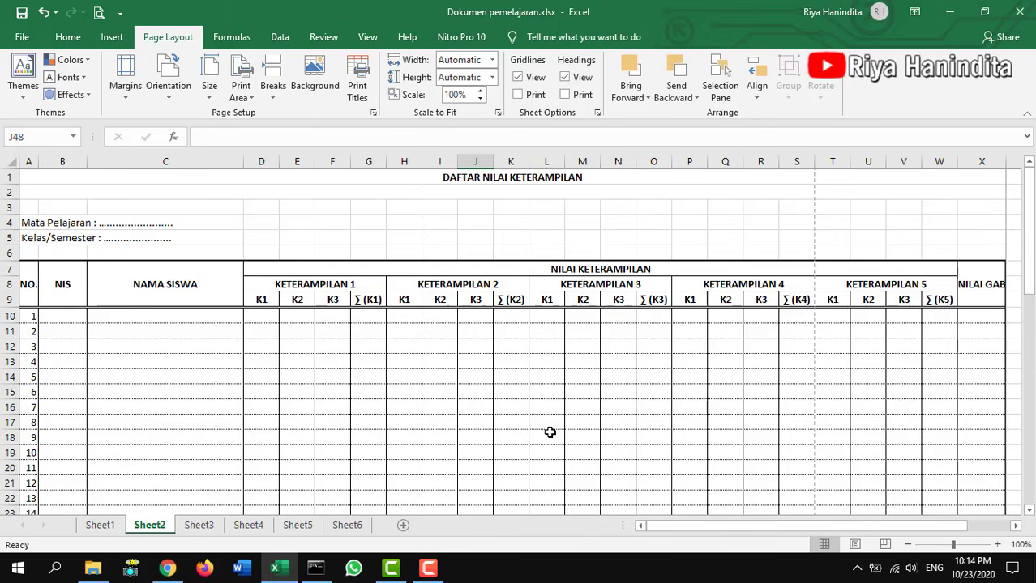
- Change the page orientation of Sheet2 to Landscape
scroll(549, 432, down, 10)
scroll(549, 432, up, 6)
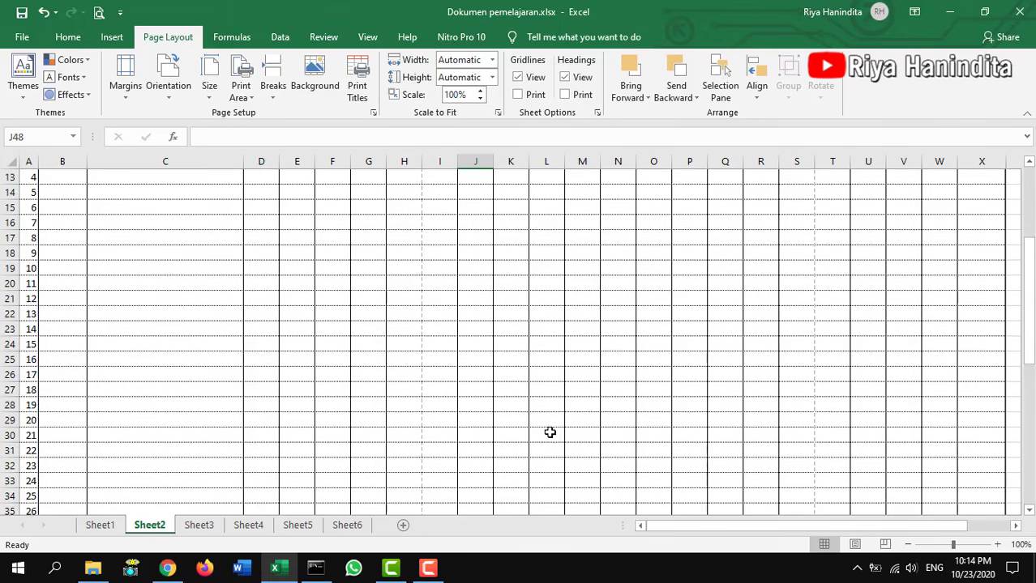
scroll(550, 432, up, 4)
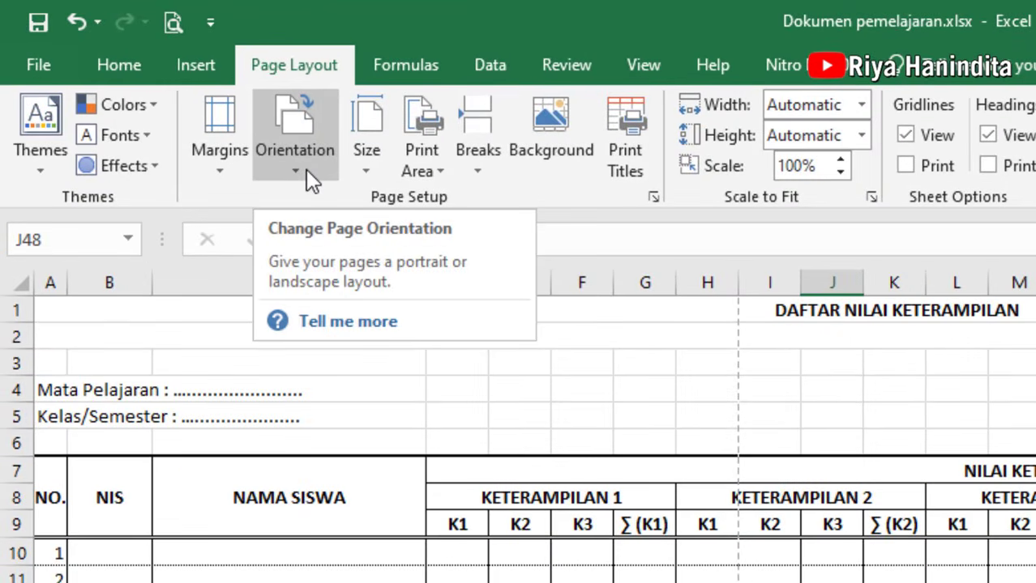
click(306, 171)
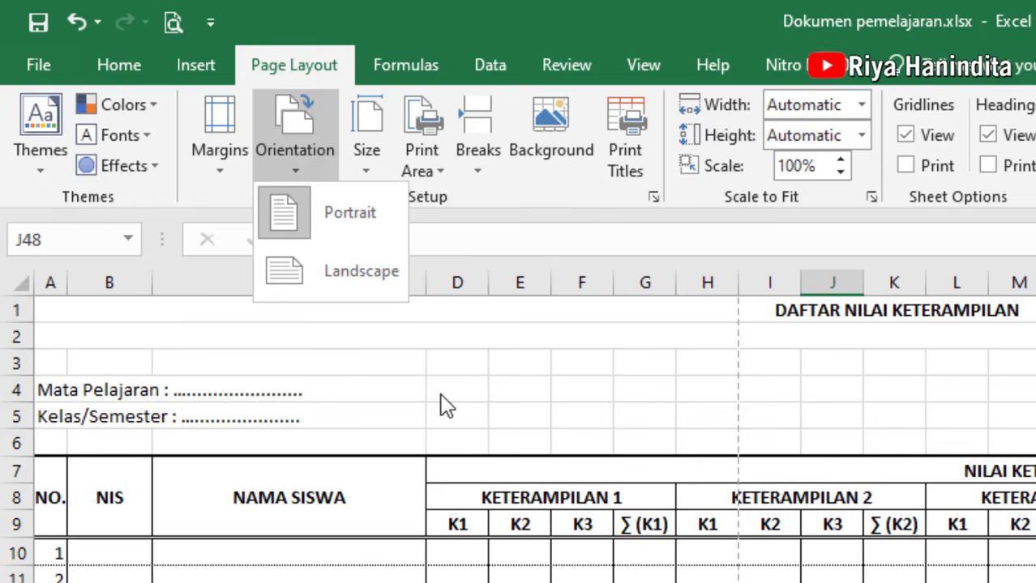
click(345, 284)
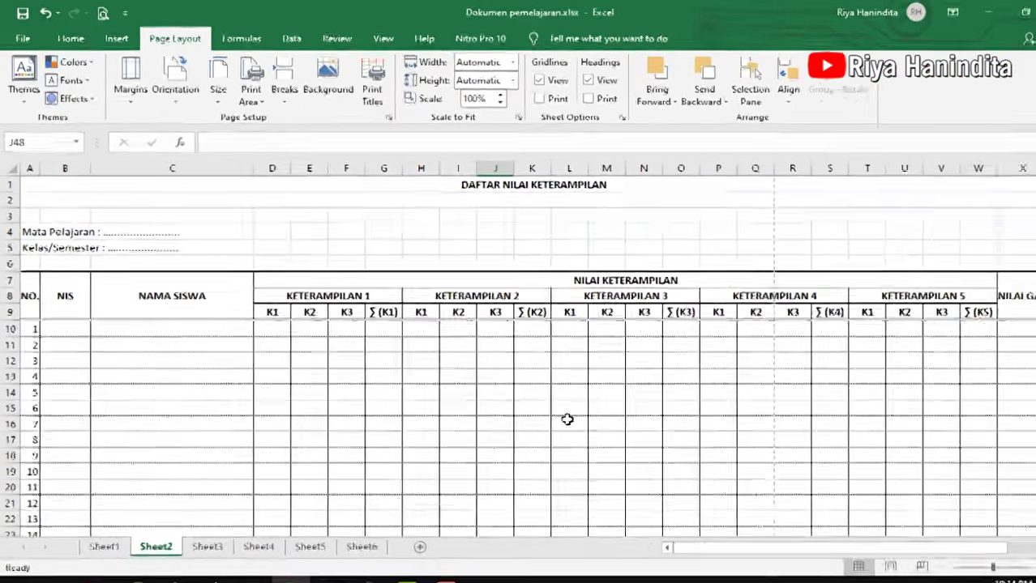
scroll(568, 420, down, 10)
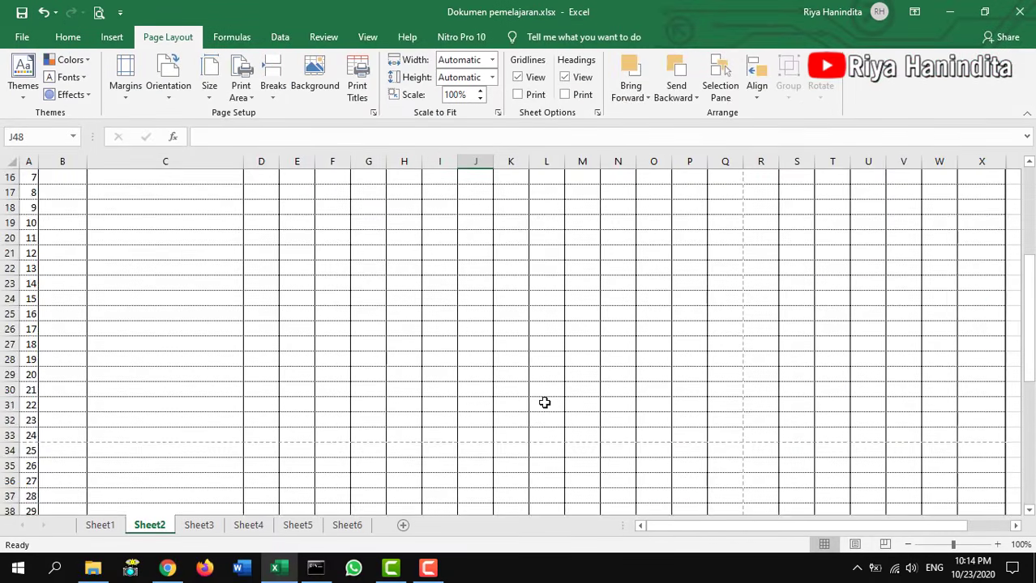
scroll(568, 420, up, 9)
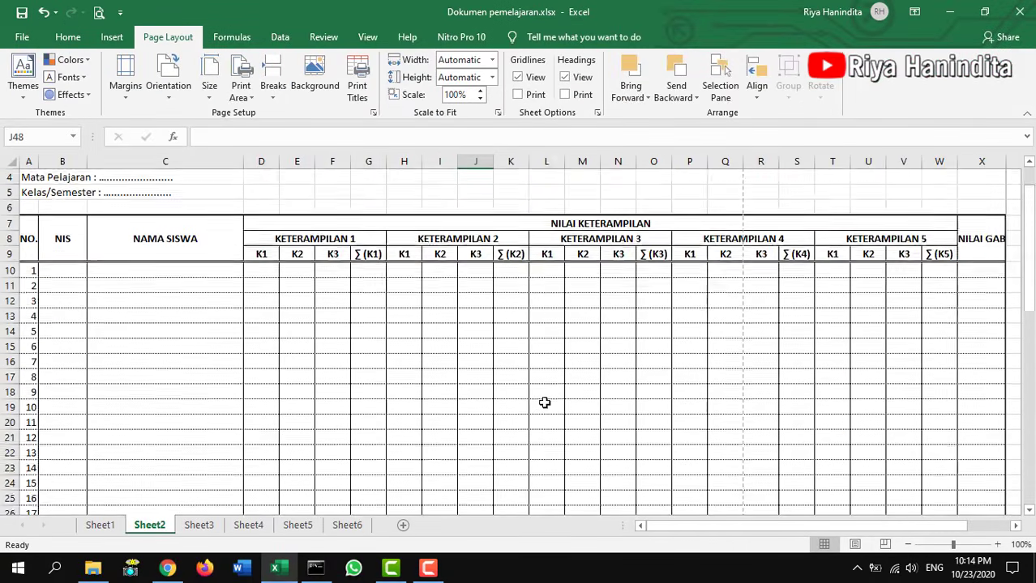
scroll(544, 403, up, 1)
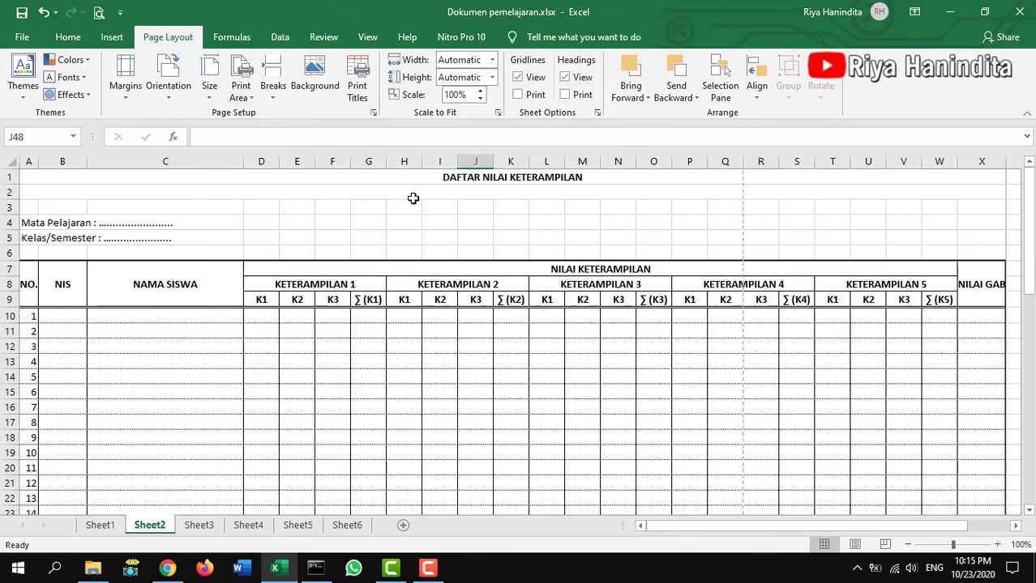
- Check the print preview of the landscape grade table and return to the sheet
click(22, 37)
click(51, 306)
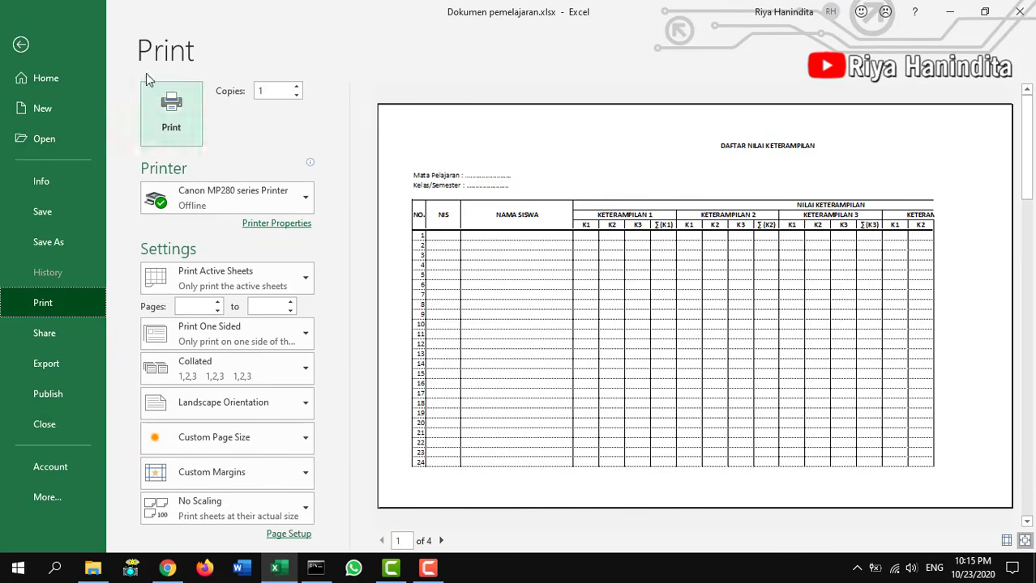
click(21, 44)
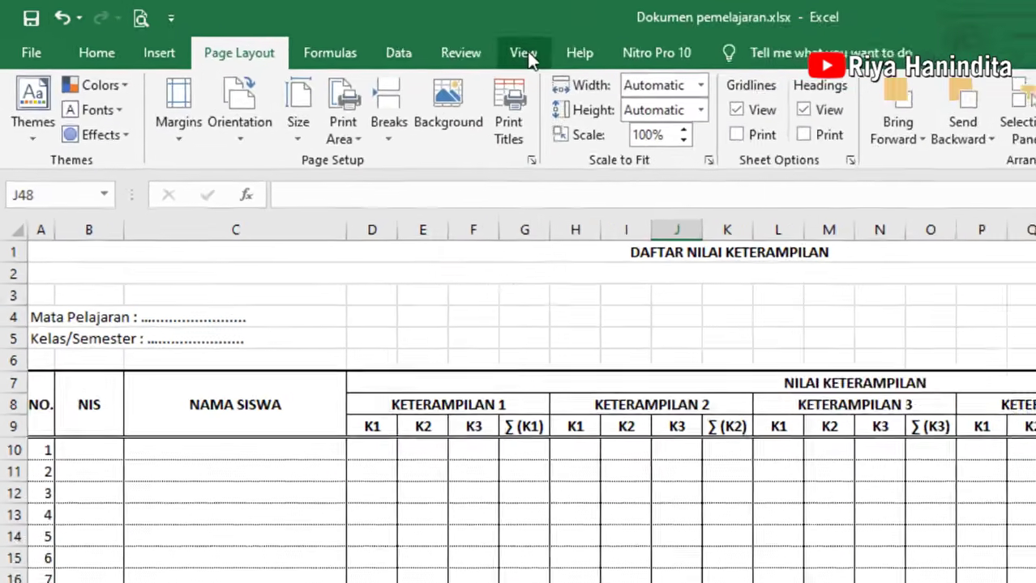
- Display Sheet2 in Page Break Preview and look over the page divisions down to the signature block
click(369, 38)
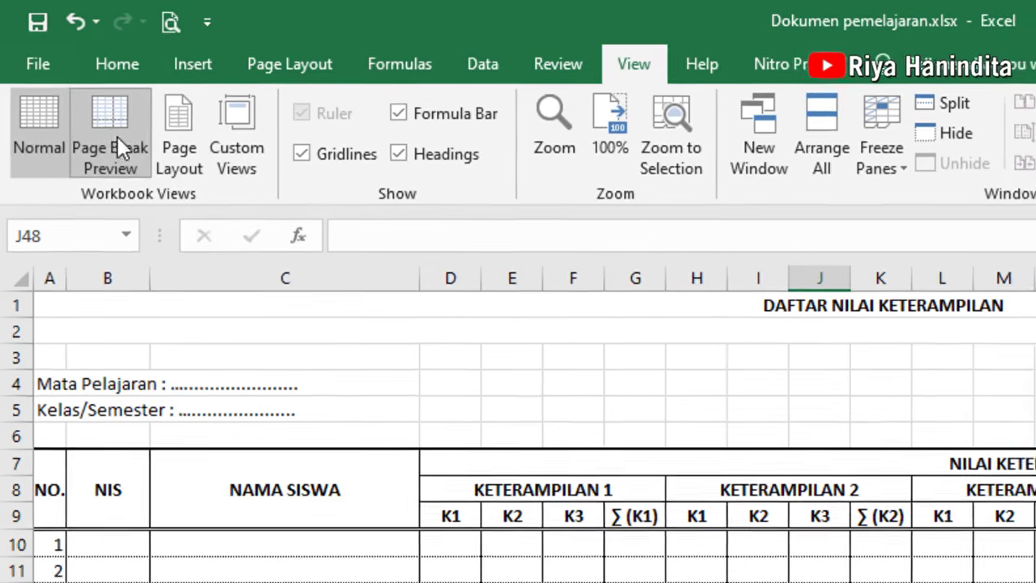
click(116, 144)
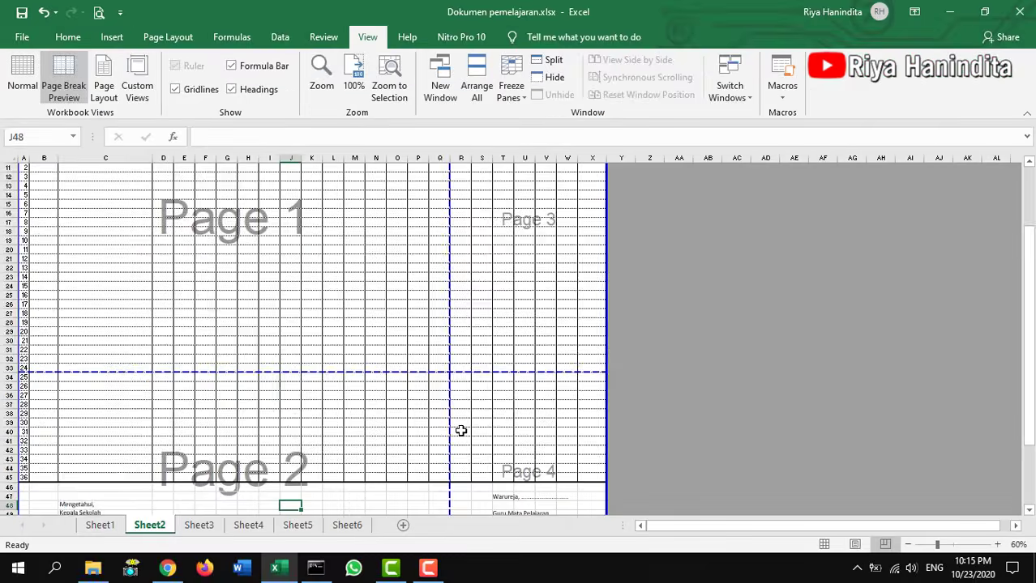
scroll(460, 431, down, 6)
scroll(461, 430, down, 1)
scroll(461, 437, up, 6)
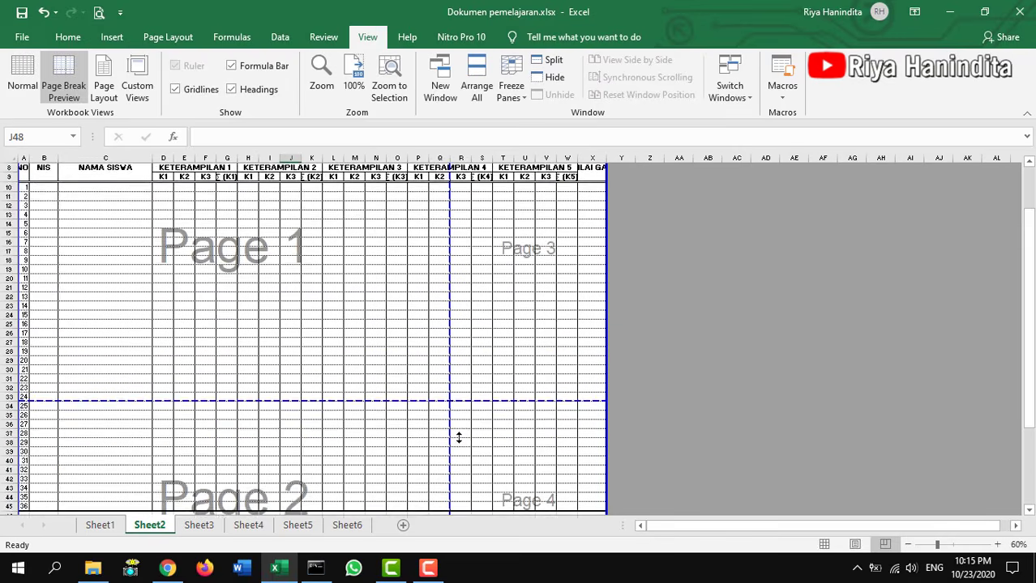
scroll(459, 438, down, 10)
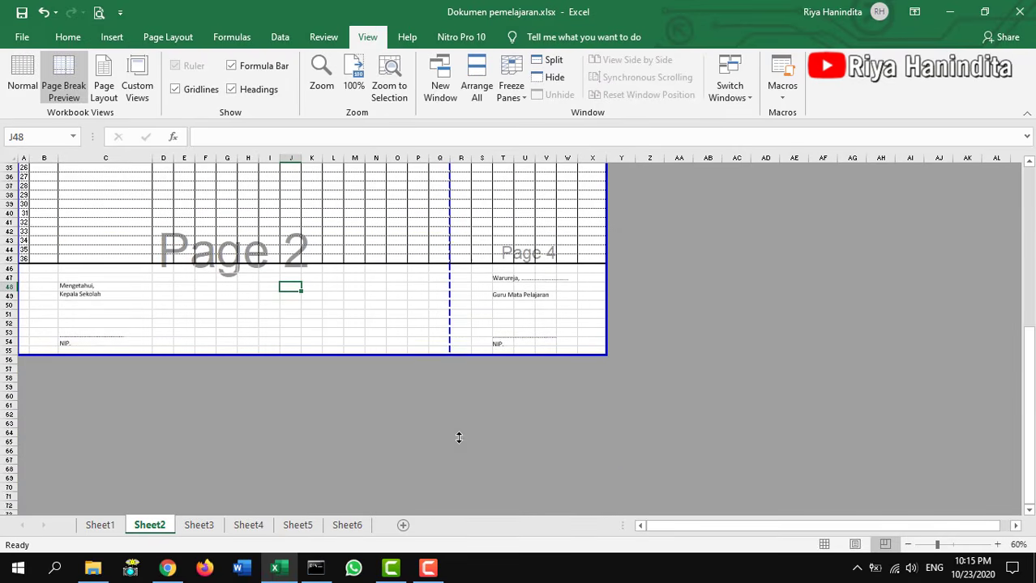
scroll(459, 438, up, 4)
scroll(459, 437, up, 4)
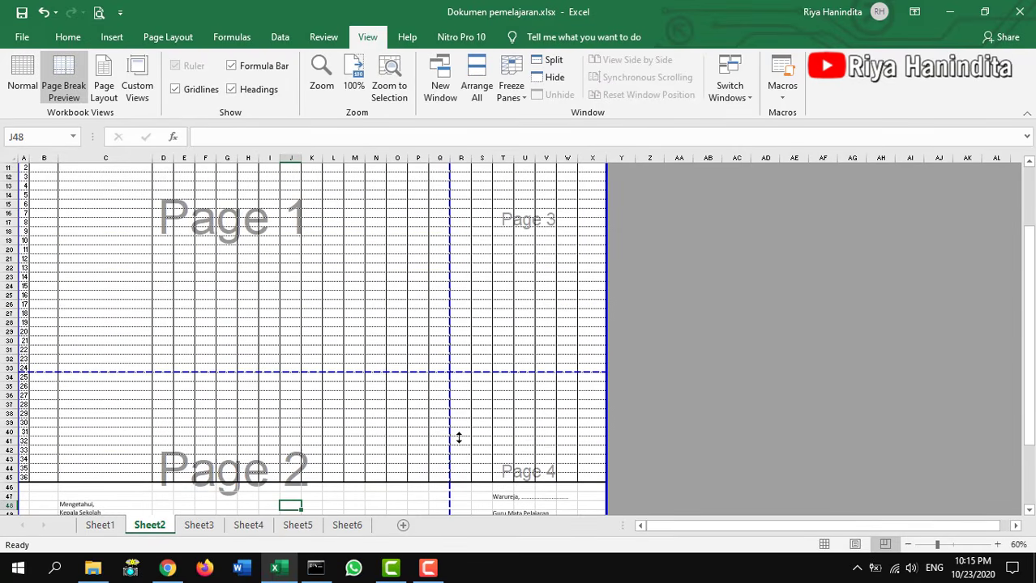
scroll(421, 419, up, 3)
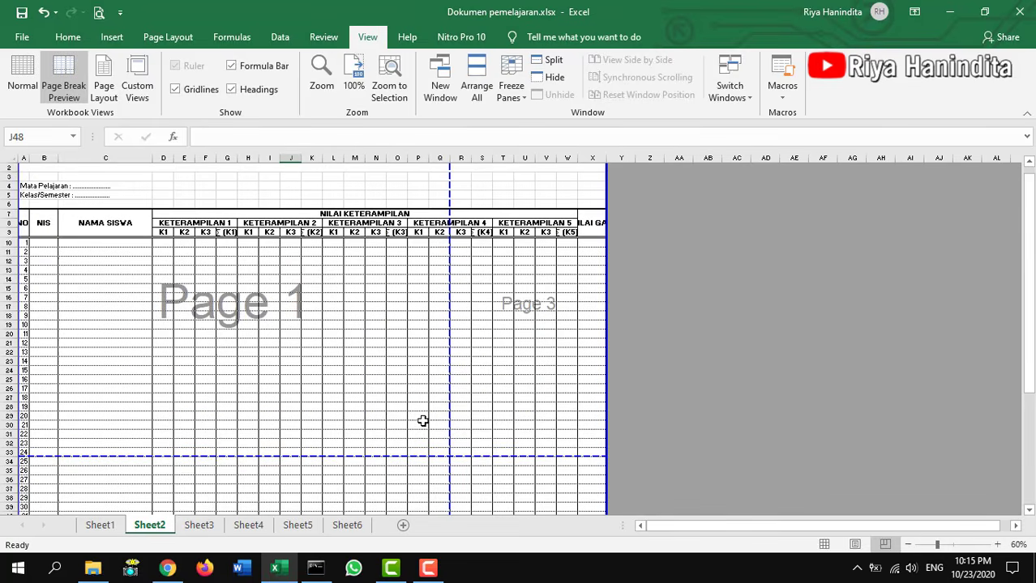
- Enlarge the view to 80% and examine where the vertical and horizontal page breaks cut through the grade table
click(998, 545)
click(998, 545)
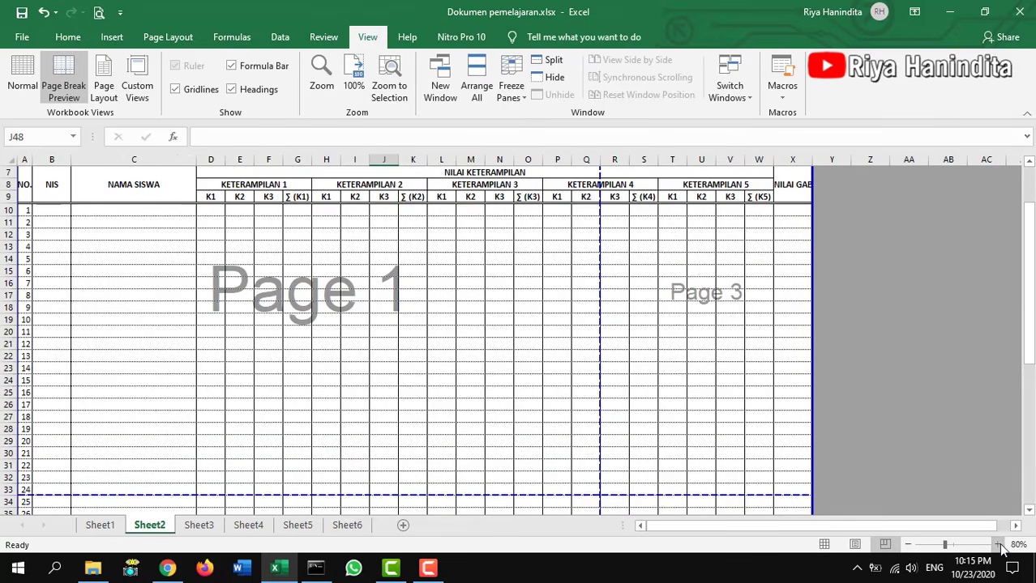
scroll(616, 452, up, 2)
scroll(615, 451, down, 5)
scroll(615, 452, up, 1)
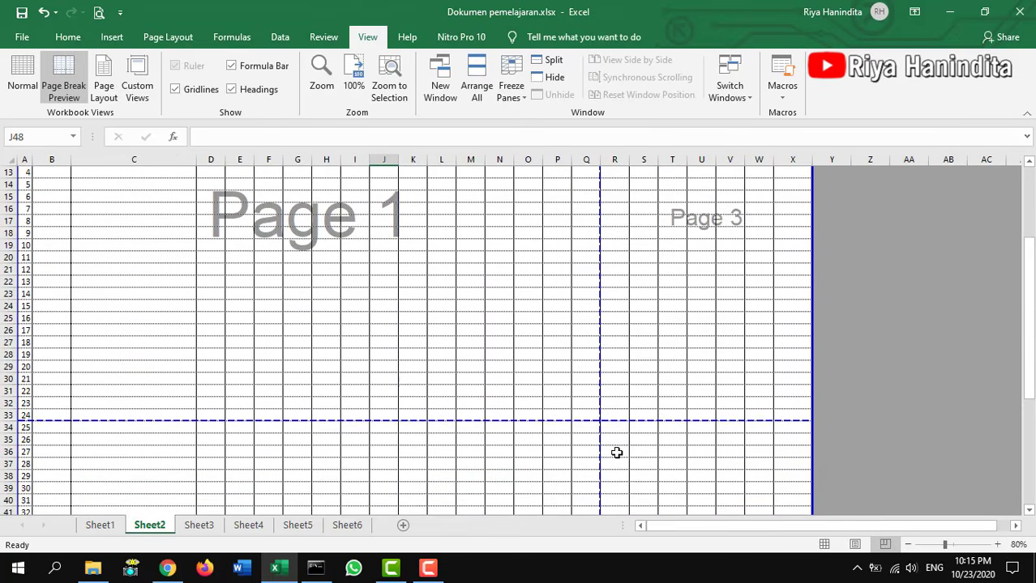
scroll(466, 337, down, 4)
scroll(567, 381, up, 8)
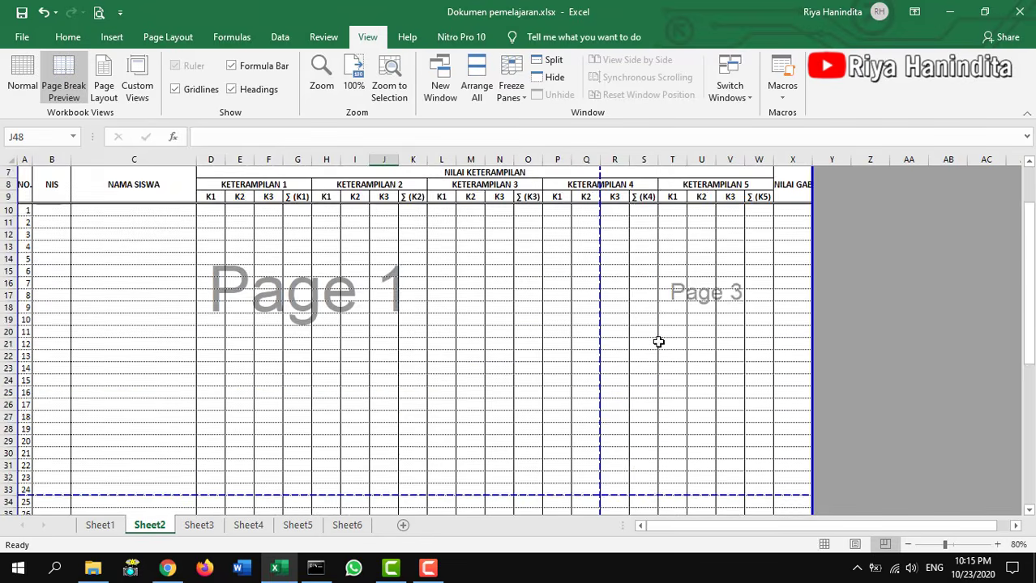
scroll(680, 381, down, 5)
scroll(716, 440, down, 2)
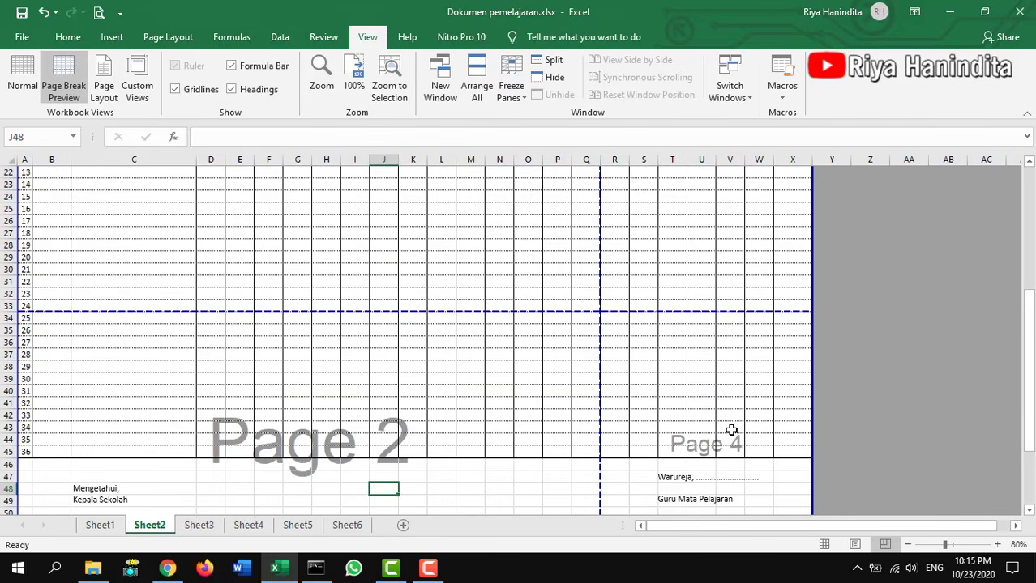
scroll(731, 429, up, 3)
scroll(731, 430, up, 2)
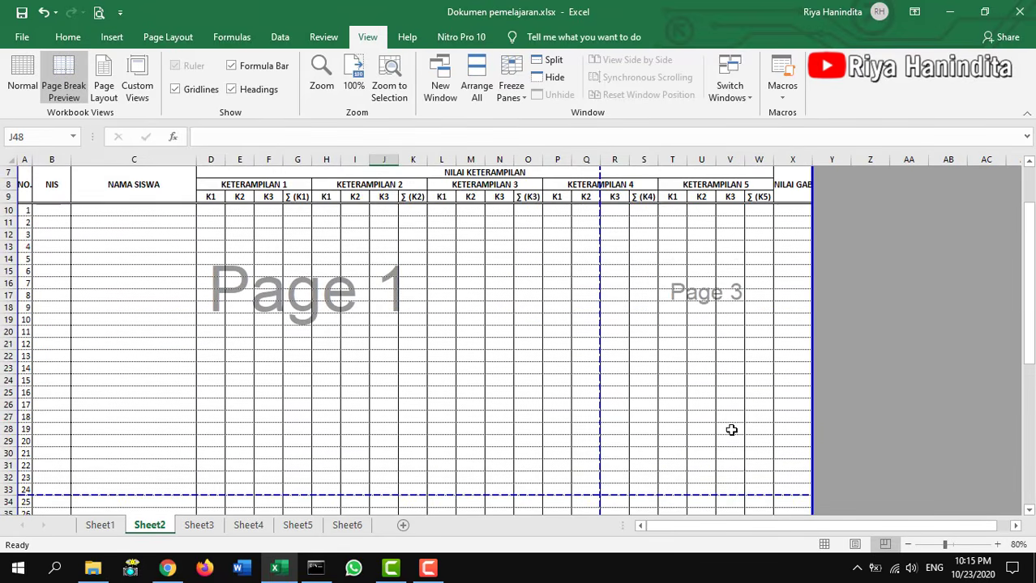
scroll(731, 430, up, 1)
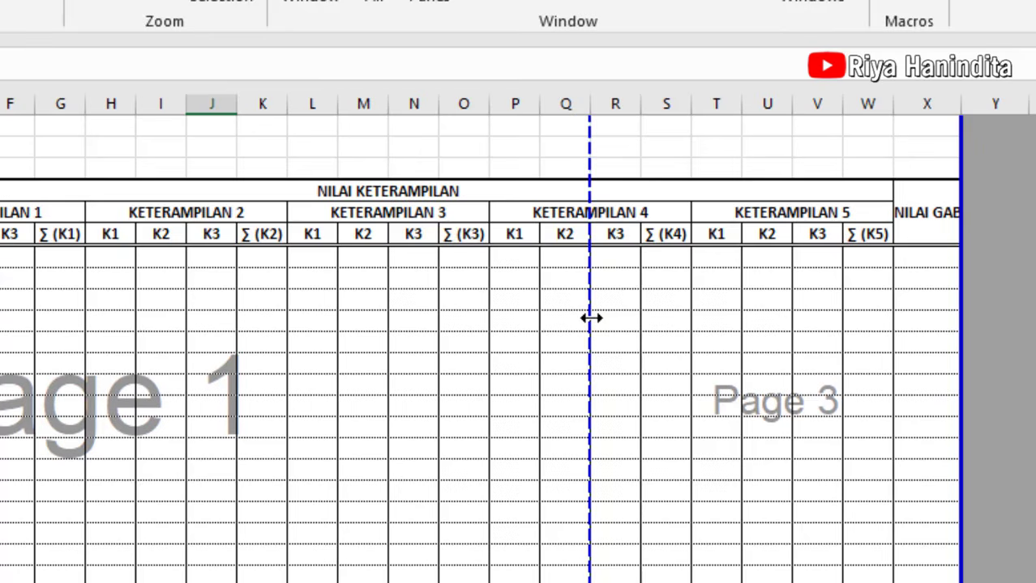
- Move the vertical page break between columns Q and R out to the print area's edge after column X
drag(591, 319, 957, 368)
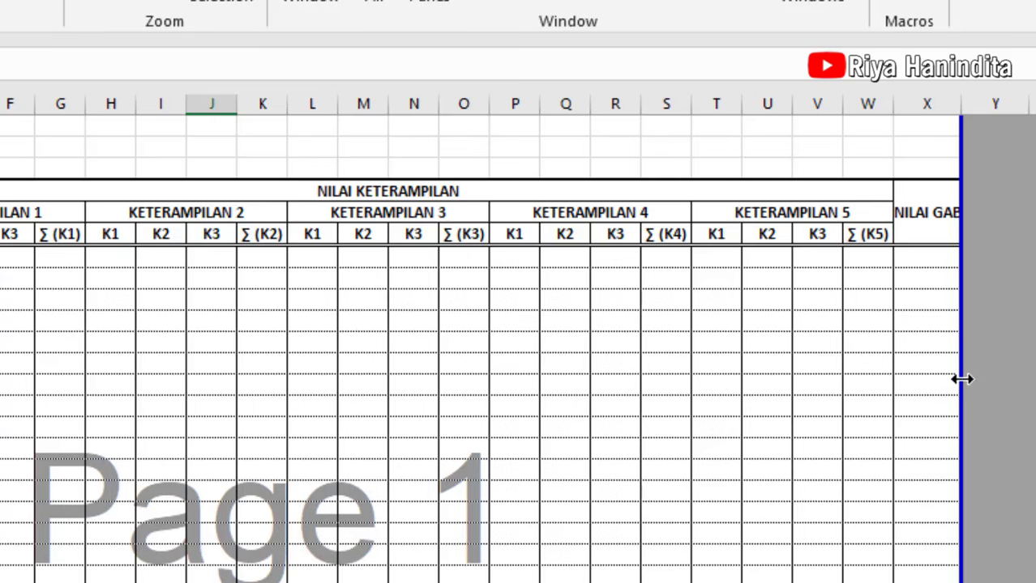
scroll(963, 413, down, 7)
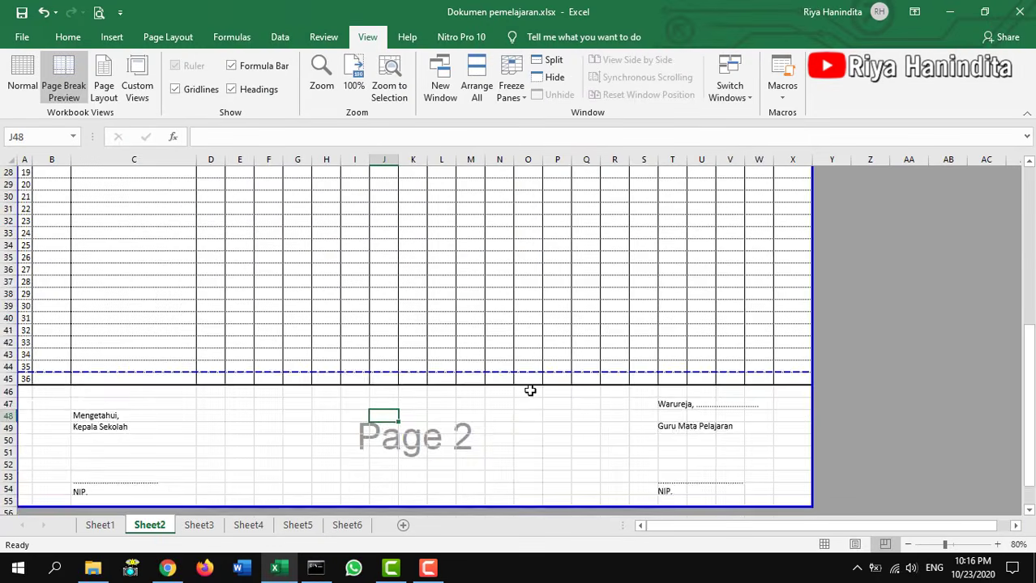
scroll(530, 390, up, 8)
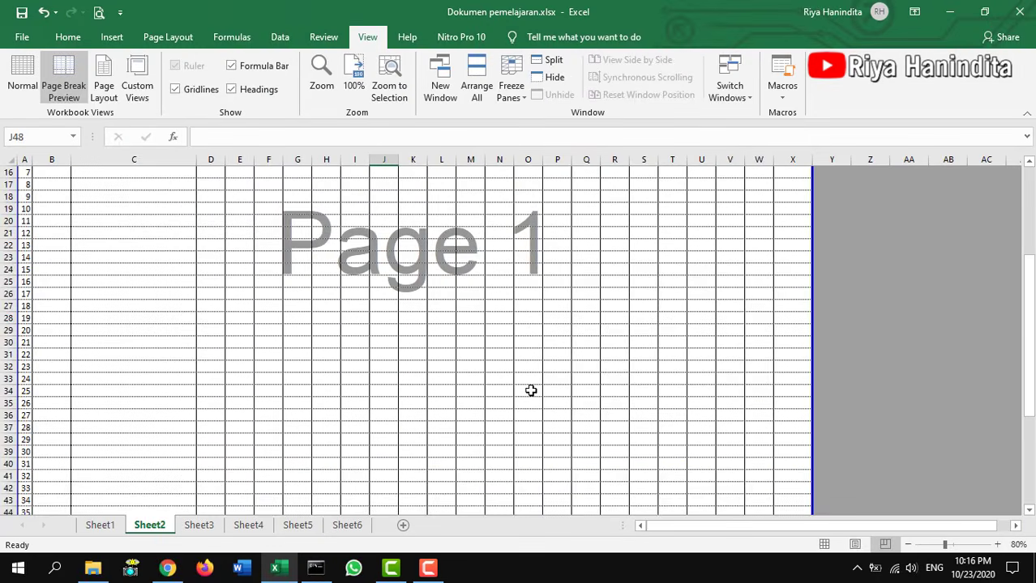
- Move the horizontal page break near row 44 down to the print area's lower edge below the signature block, at row 55
scroll(530, 390, down, 8)
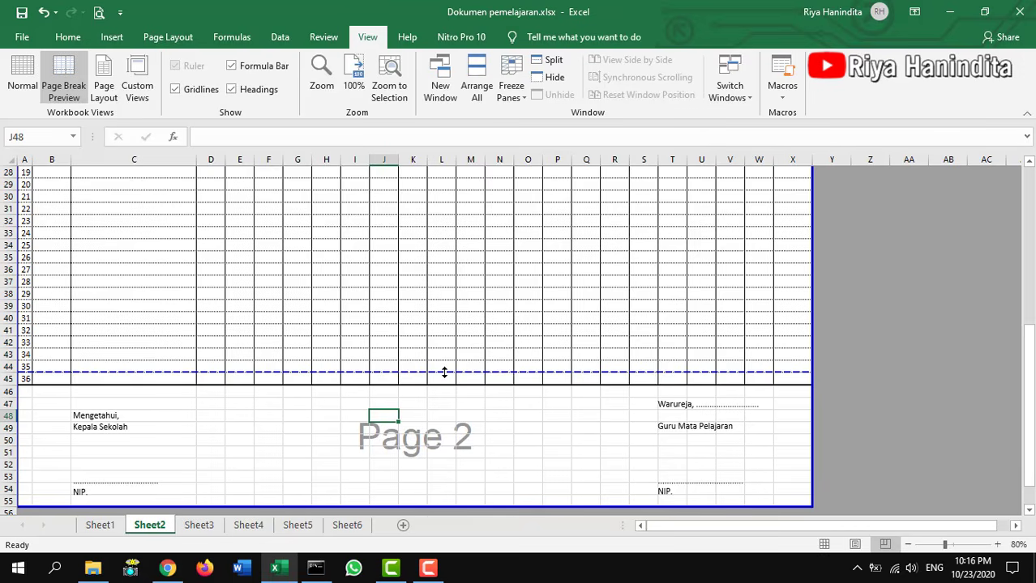
drag(444, 372, 454, 479)
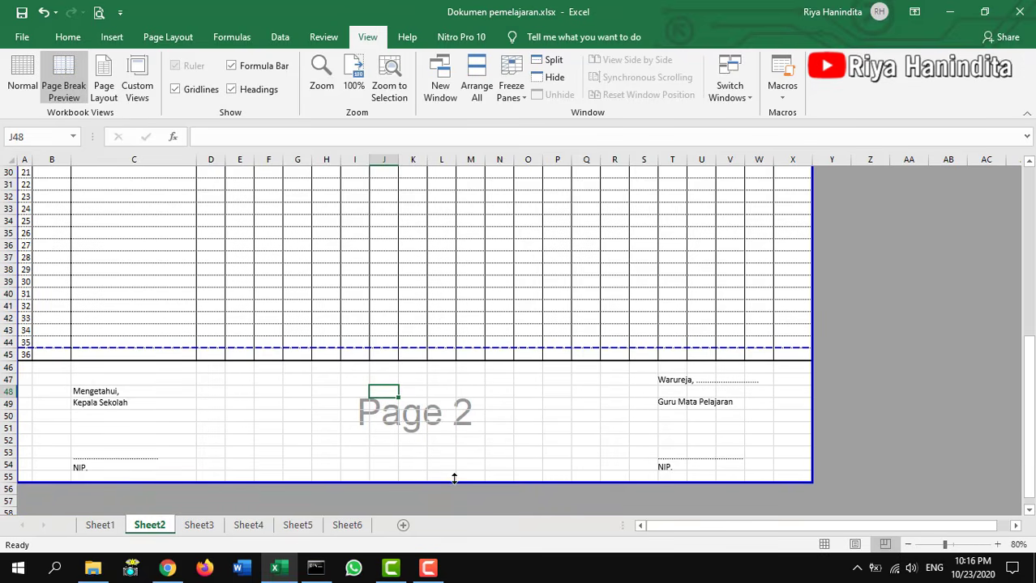
scroll(567, 476, up, 9)
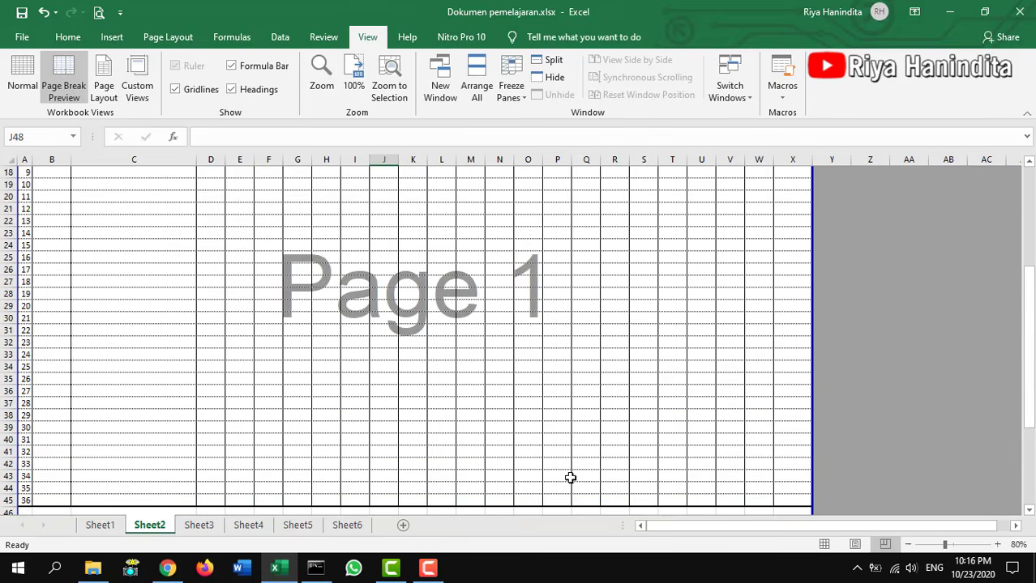
scroll(500, 388, down, 10)
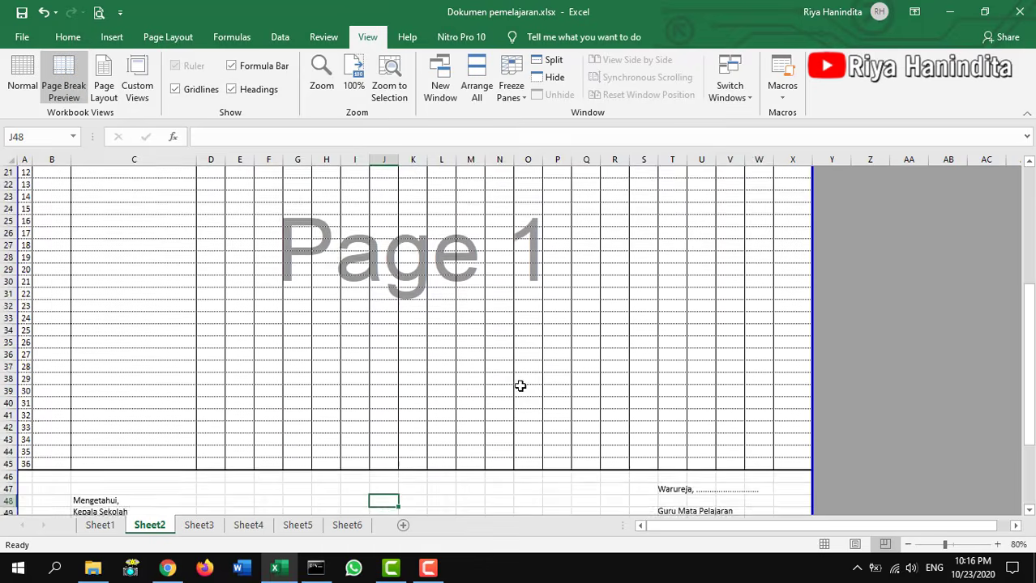
scroll(509, 335, up, 7)
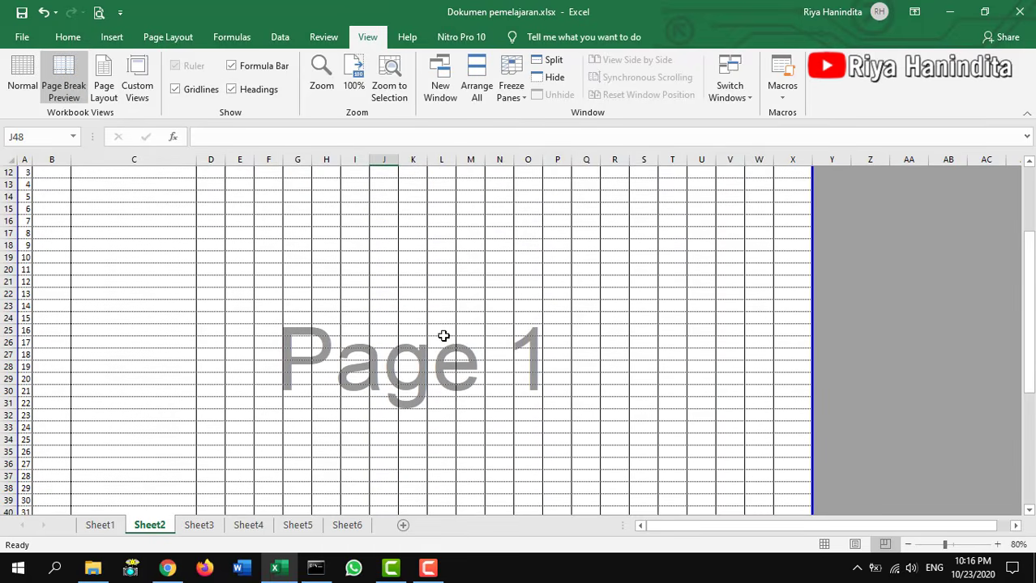
scroll(445, 352, up, 4)
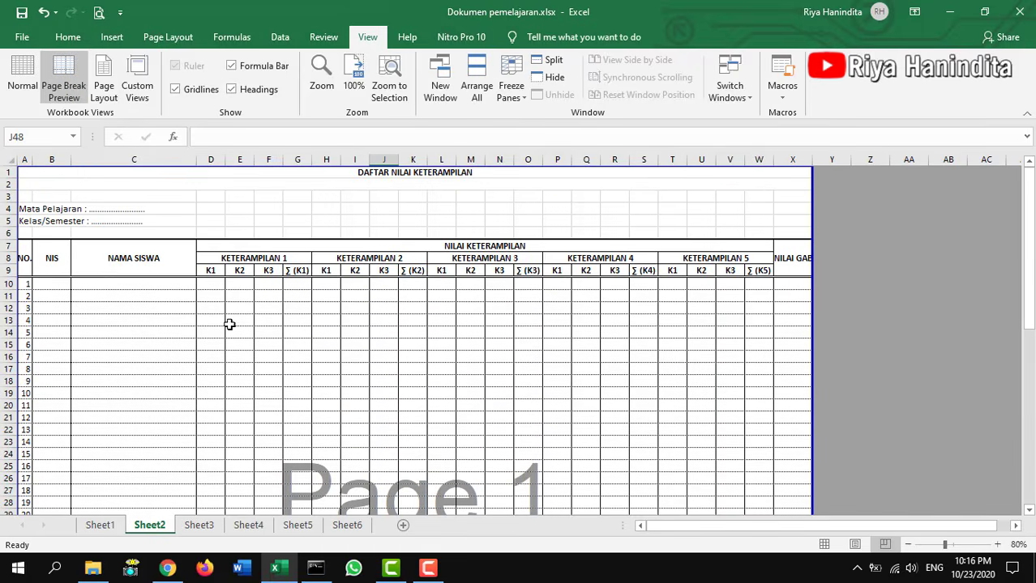
- Show Sheet2's print preview and centre the grade table horizontally on the page through the page setup margins
click(21, 37)
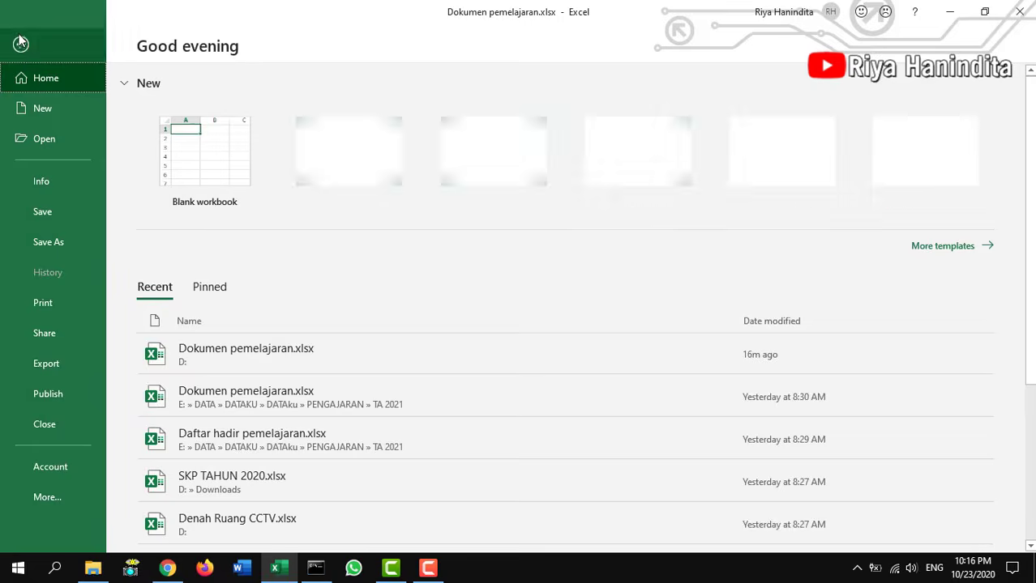
click(54, 303)
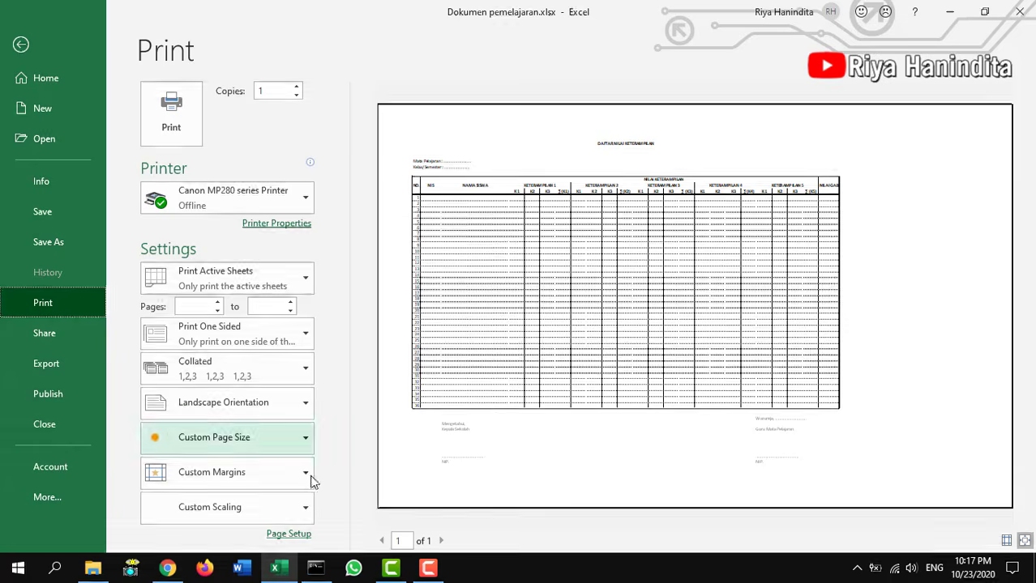
click(299, 535)
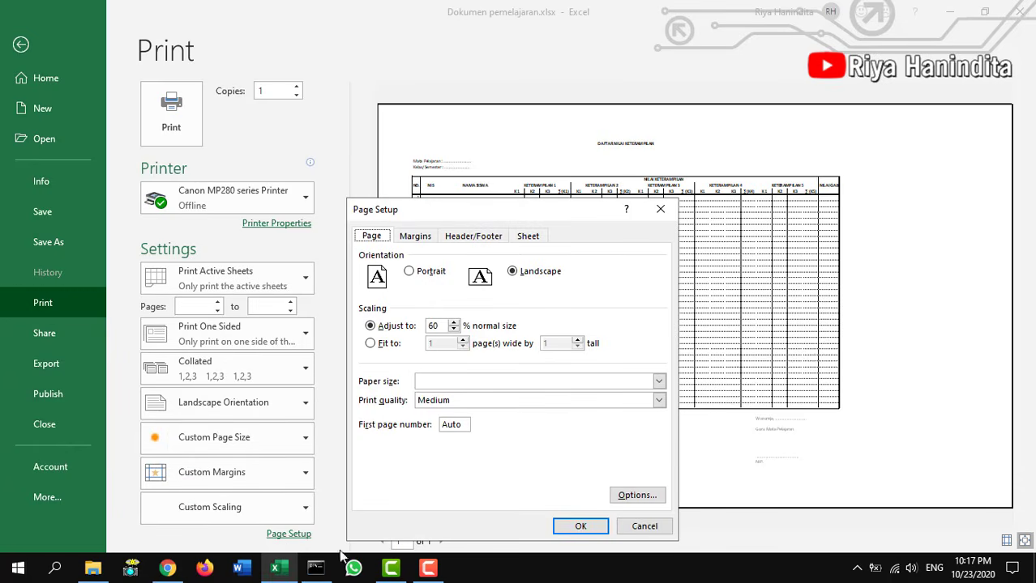
click(632, 528)
click(285, 536)
click(419, 239)
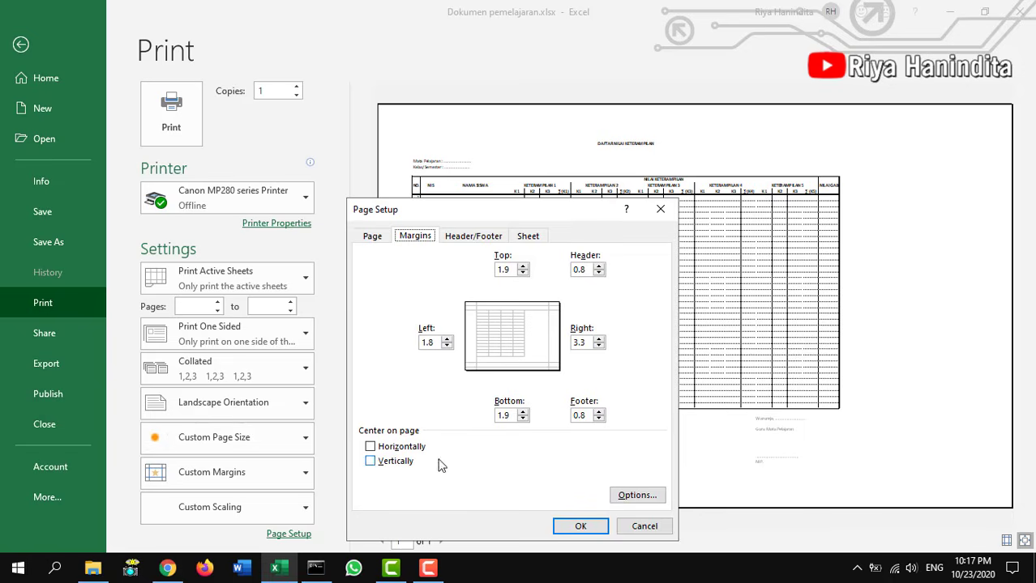
click(381, 453)
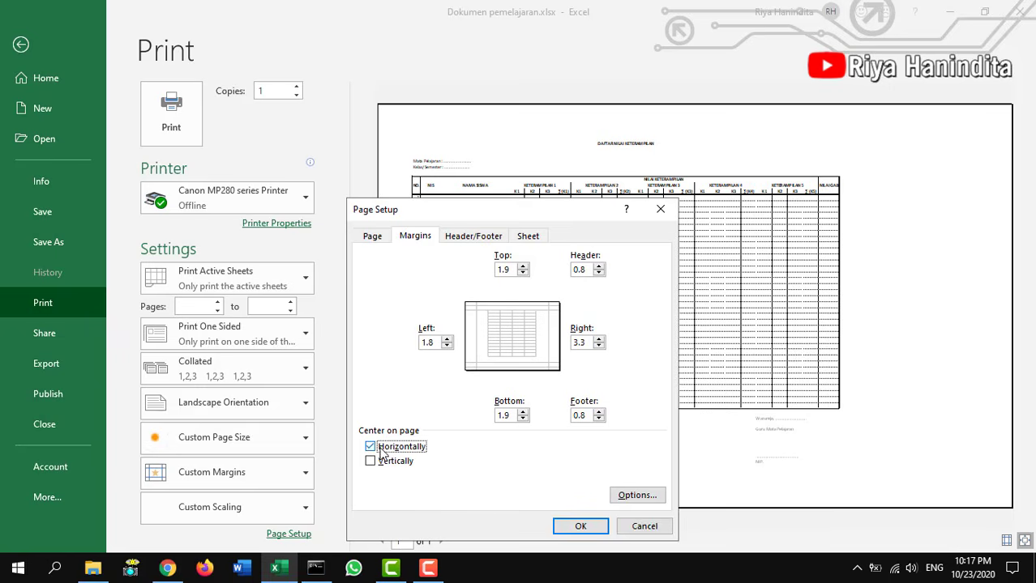
click(587, 527)
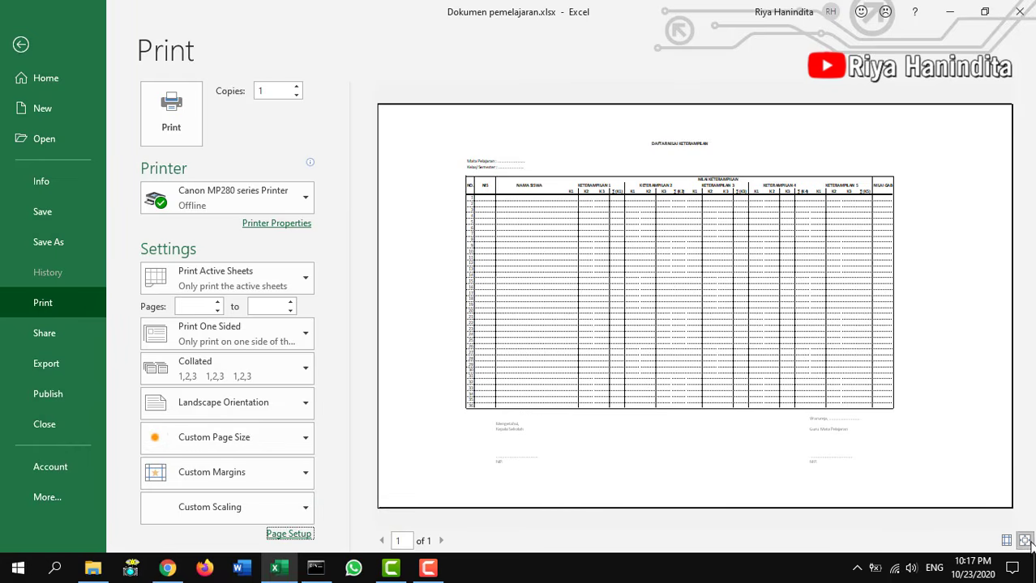
- Show the margin guides in the print preview and move the left and right margins outward, closer to the paper's edges
click(1006, 542)
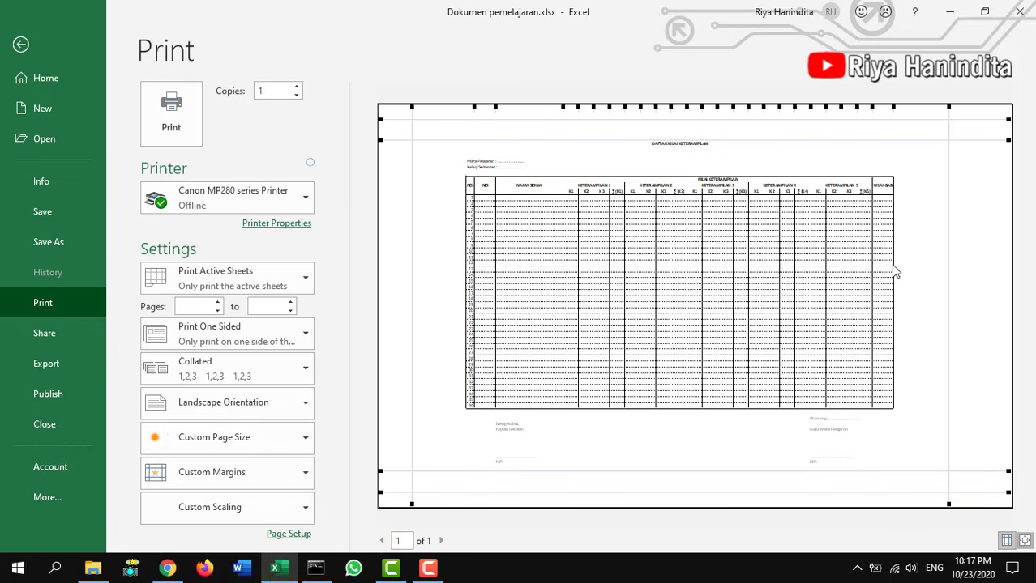
drag(410, 185, 394, 185)
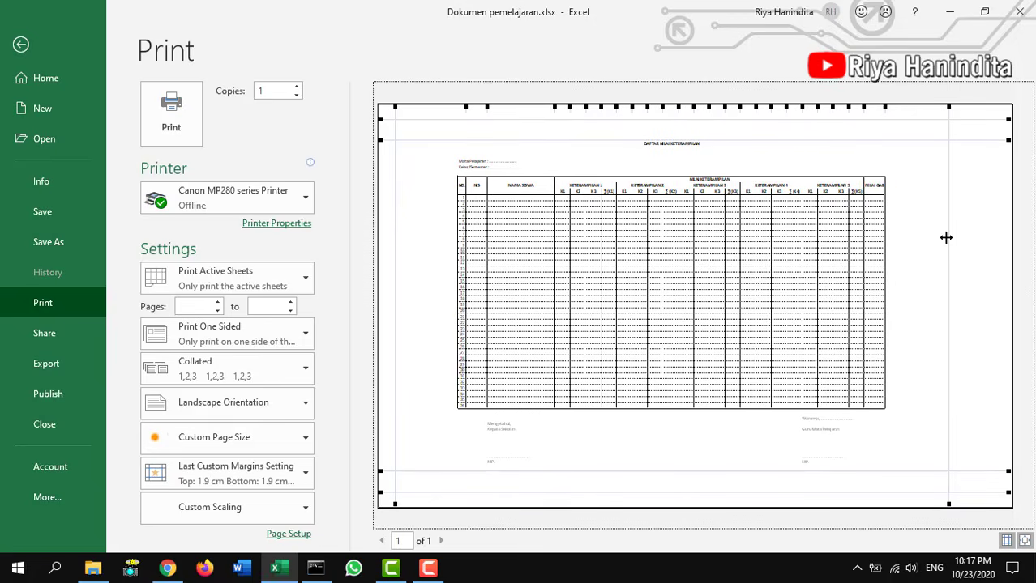
drag(946, 238, 972, 237)
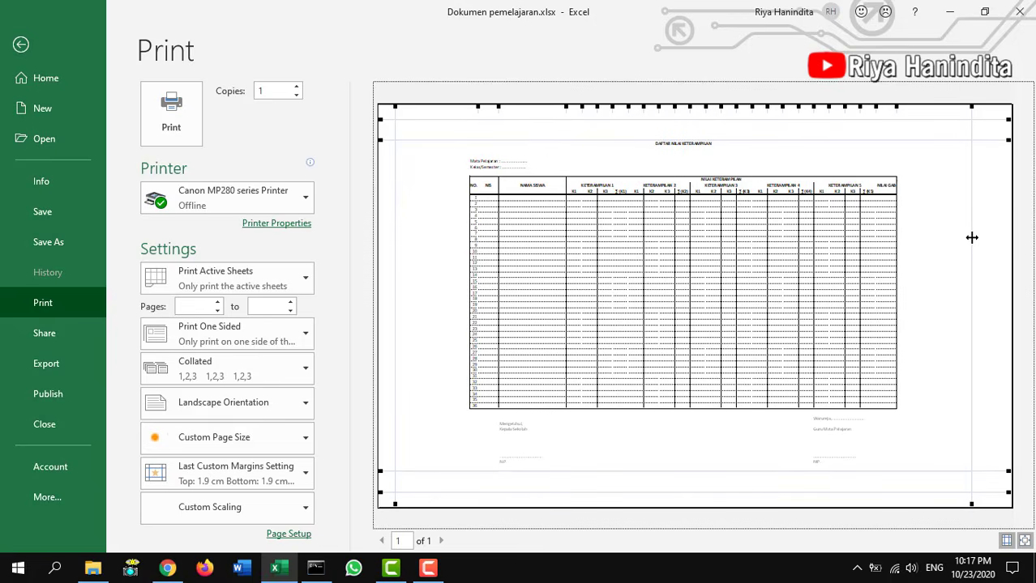